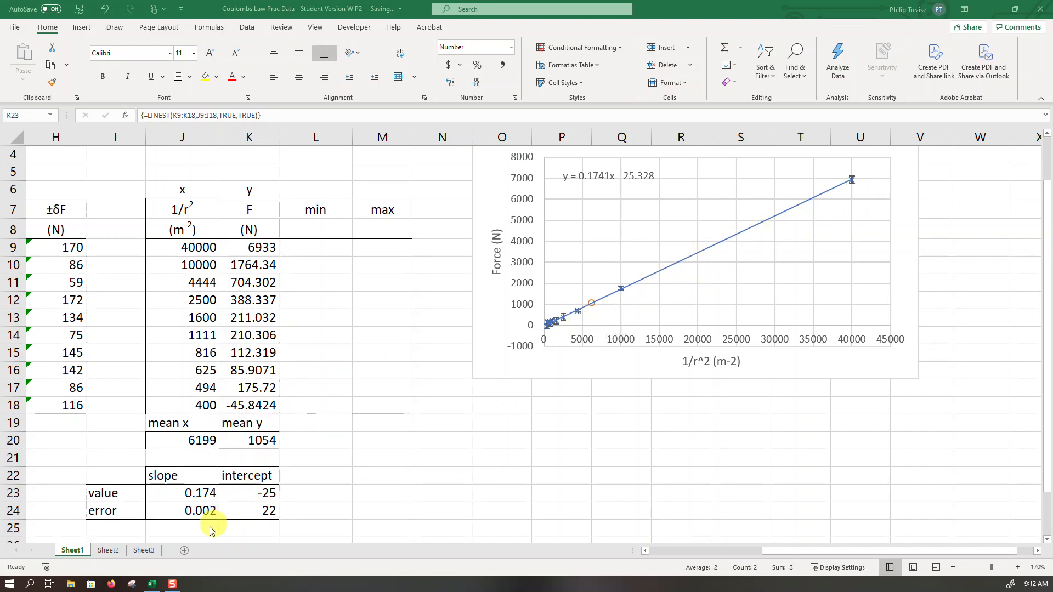
- Capture the final equation y = (a±3δa)(x−x̄)+ȳ from the notes on Sheet3 with Snipping Tool
left_click(146, 554)
left_click(147, 553)
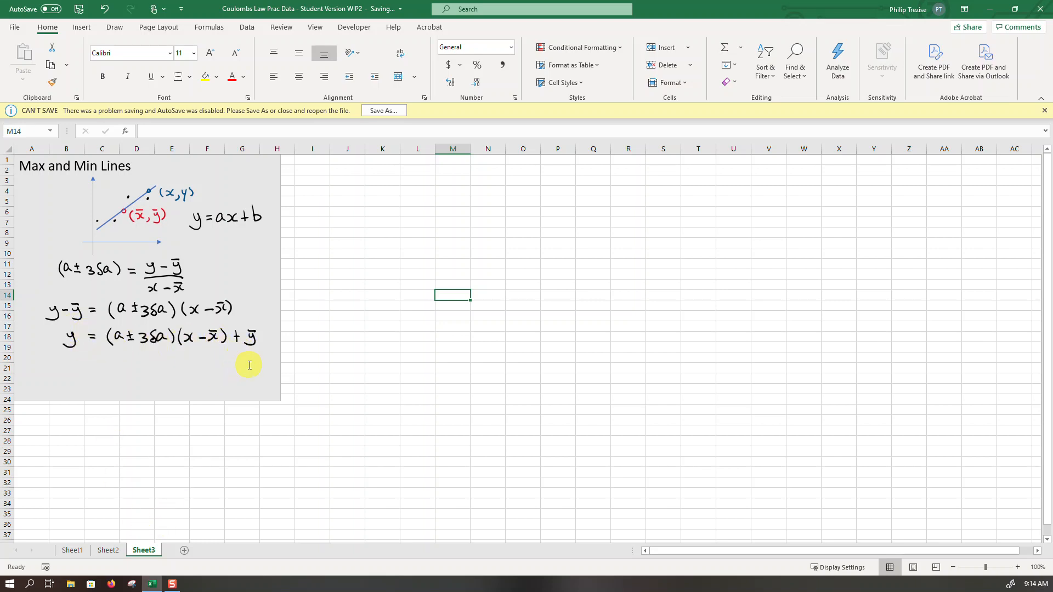
left_click(132, 585)
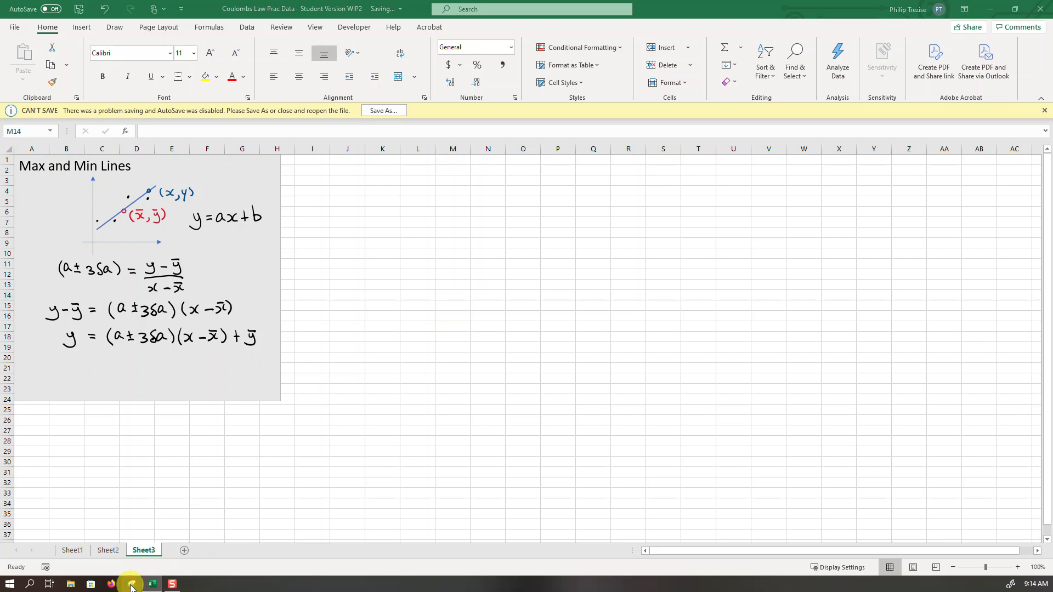
key("ctrl+n")
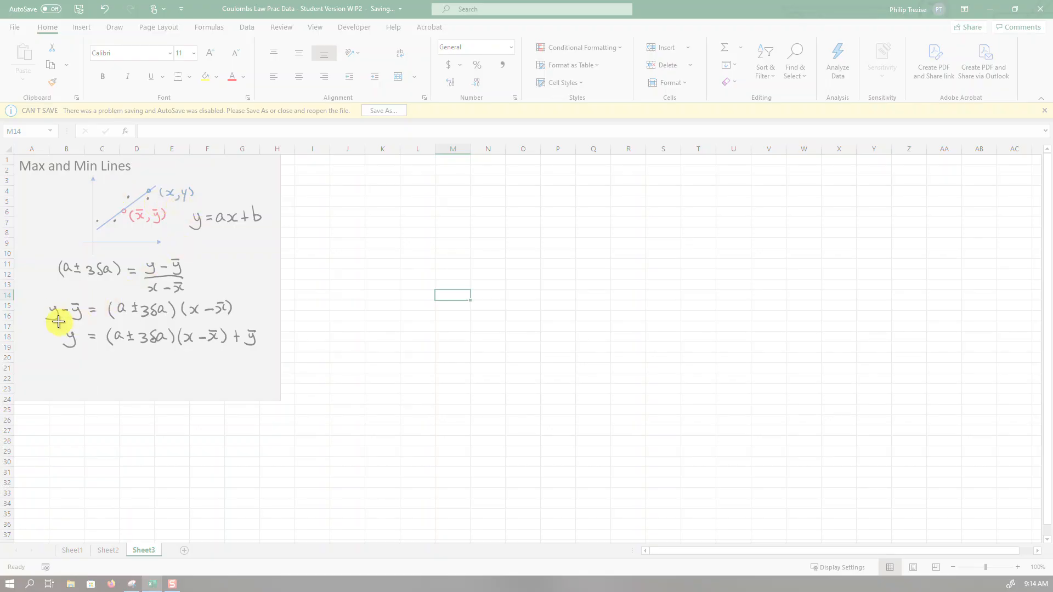
left_click_drag(57, 321, 264, 363)
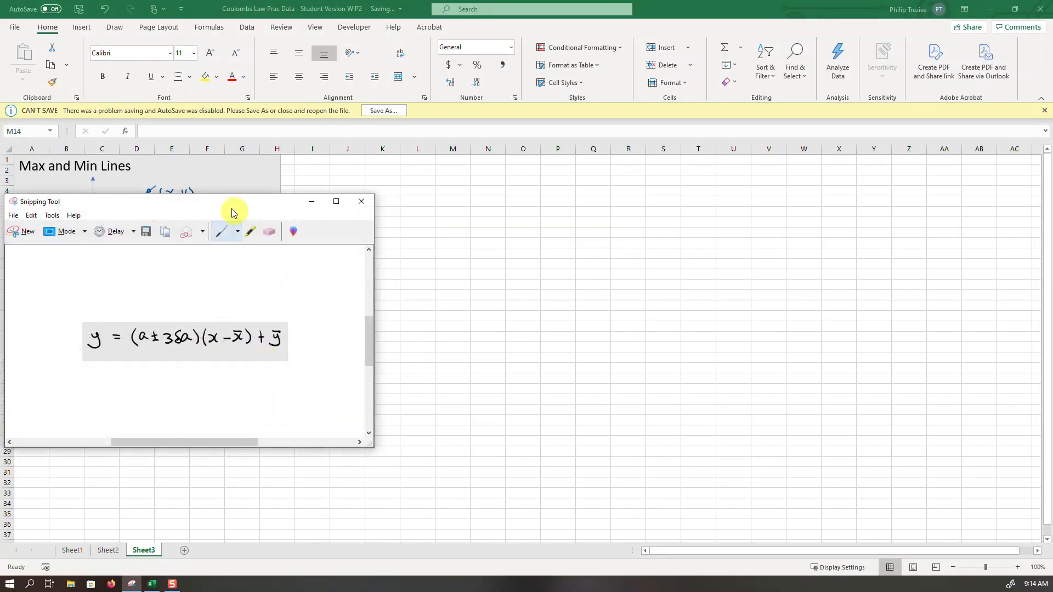
- Paste the captured equation into Sheet1 just below the chart and dismiss the save warning
left_click(75, 553)
left_click(72, 551)
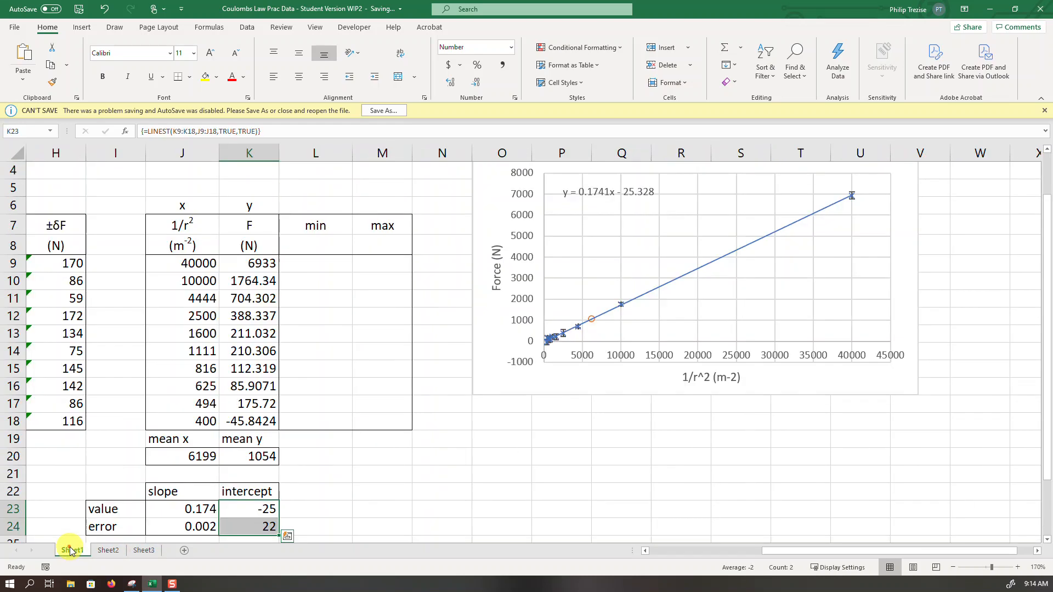
key("ctrl+v")
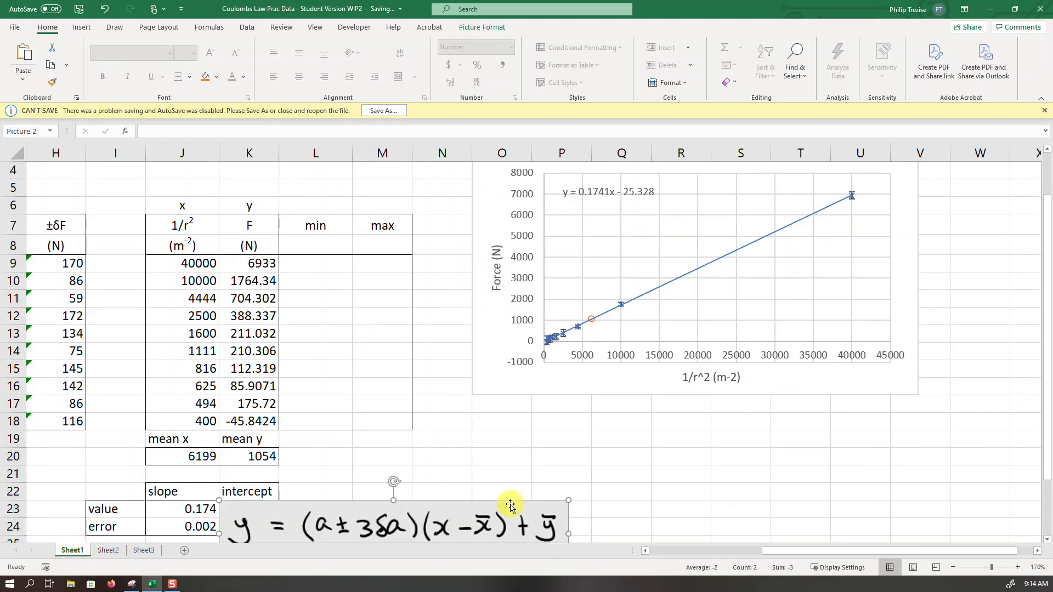
left_click_drag(476, 501, 782, 411)
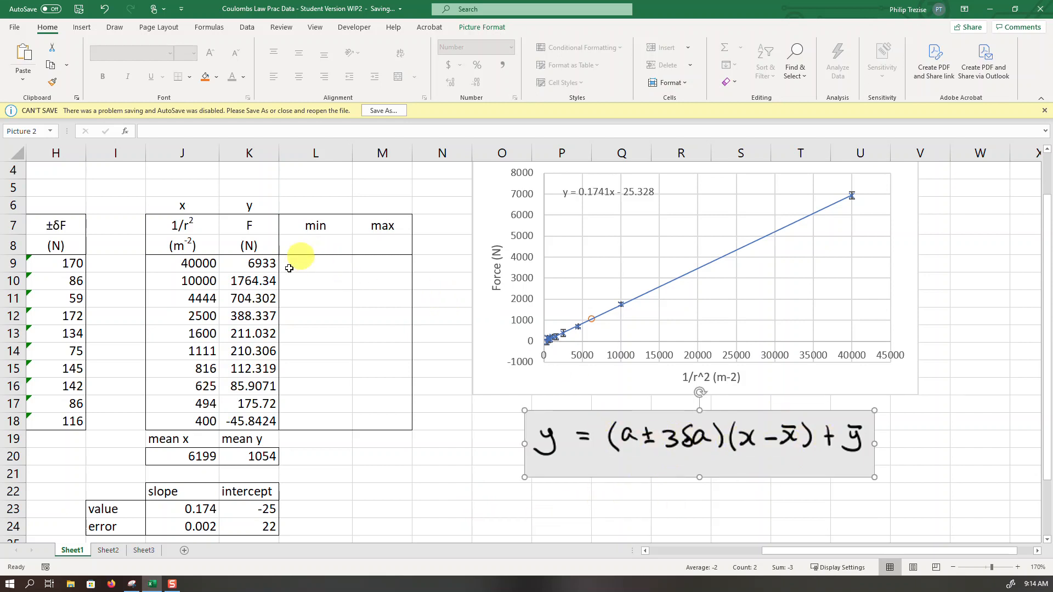
left_click(1044, 110)
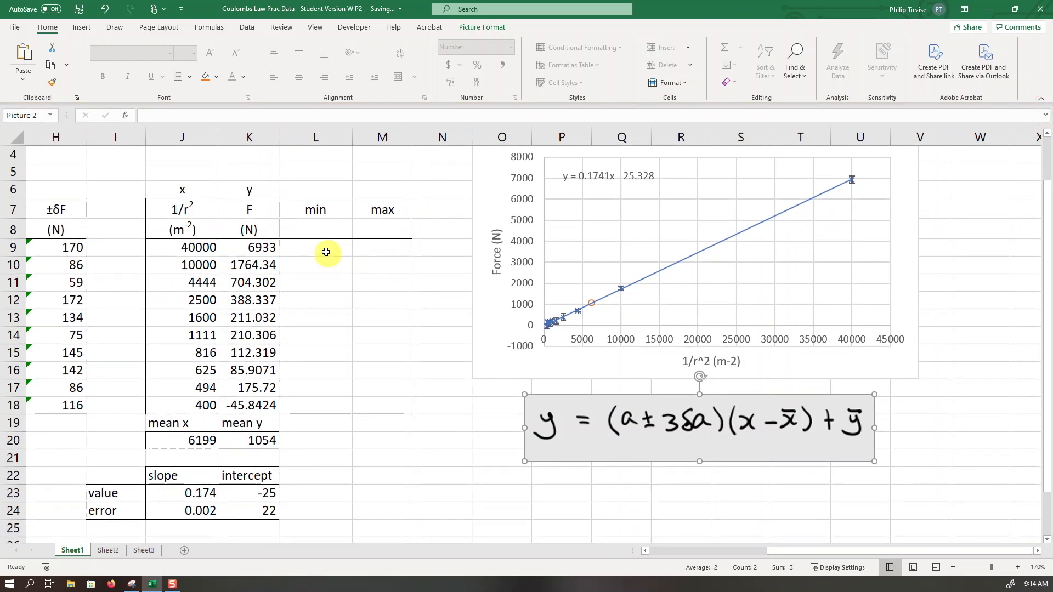
- Begin the min formula in L9 with slope minus fudge times slope error, using absolute references: =($J$23-$L$2*$J$24)
left_click(305, 248)
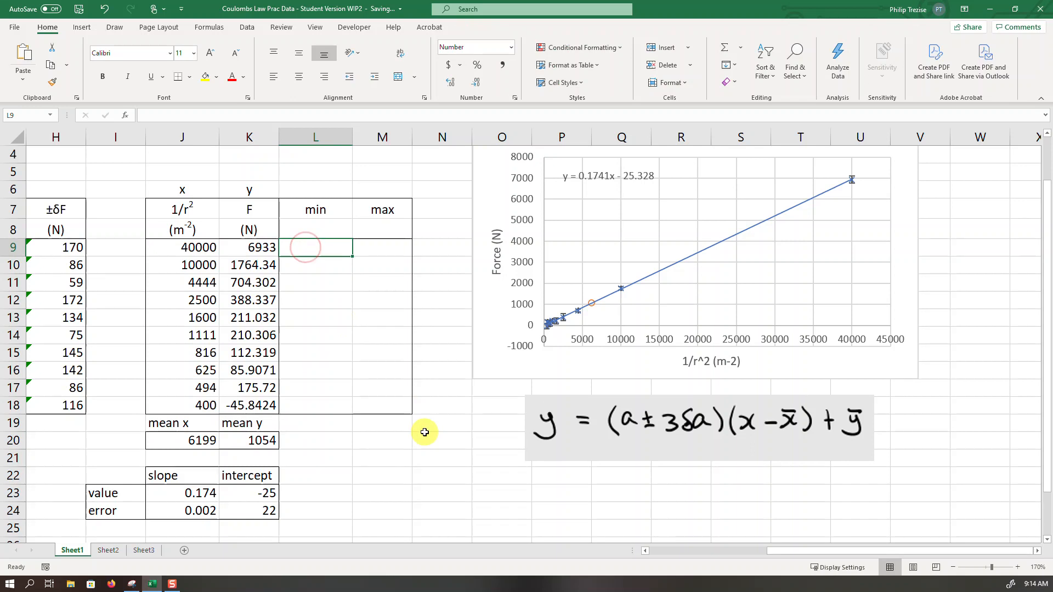
type("=")
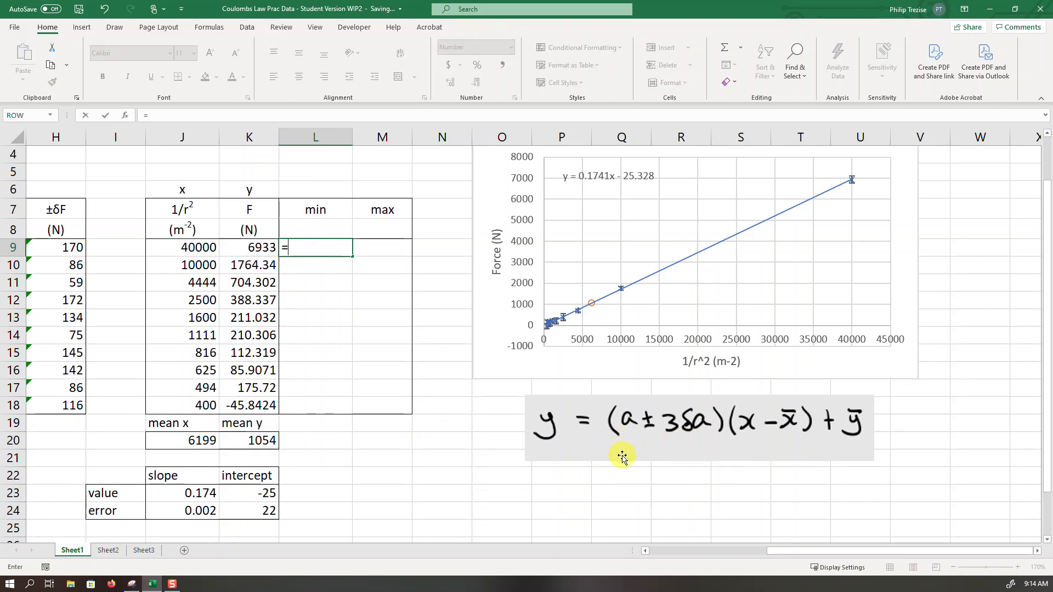
type("(")
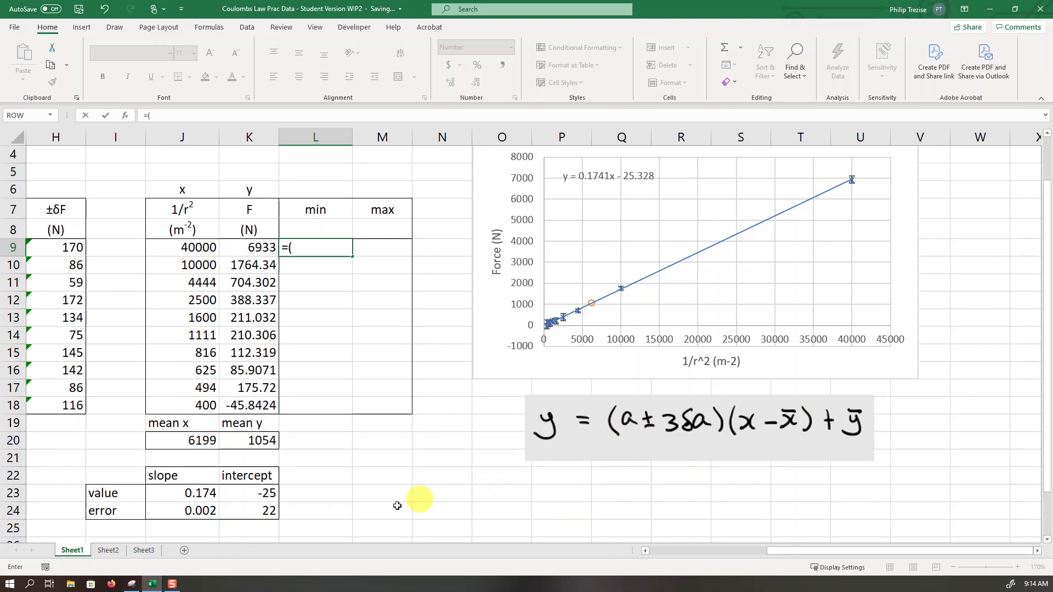
left_click(193, 495)
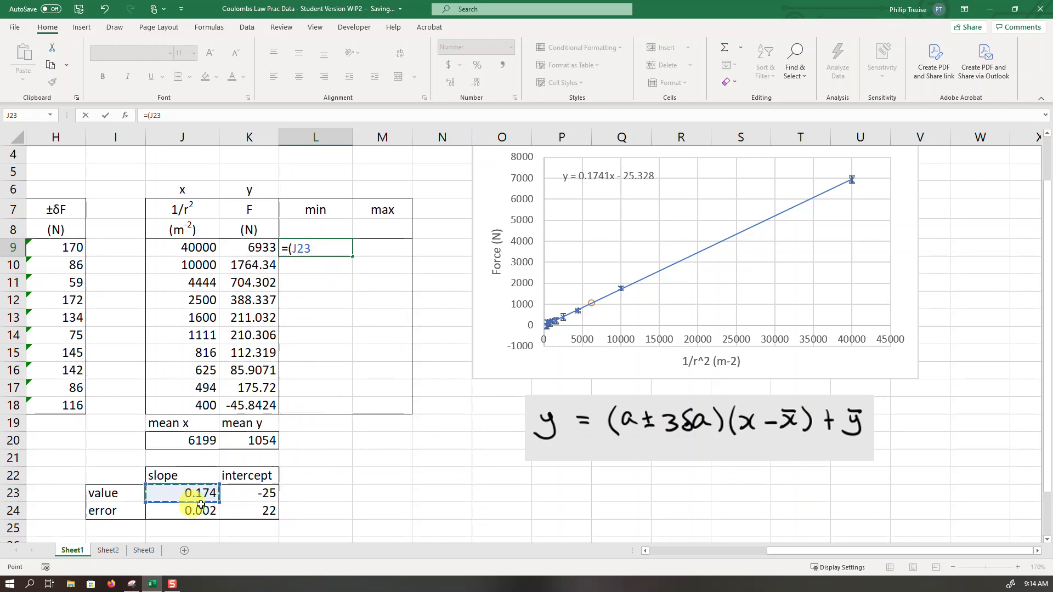
key("F4")
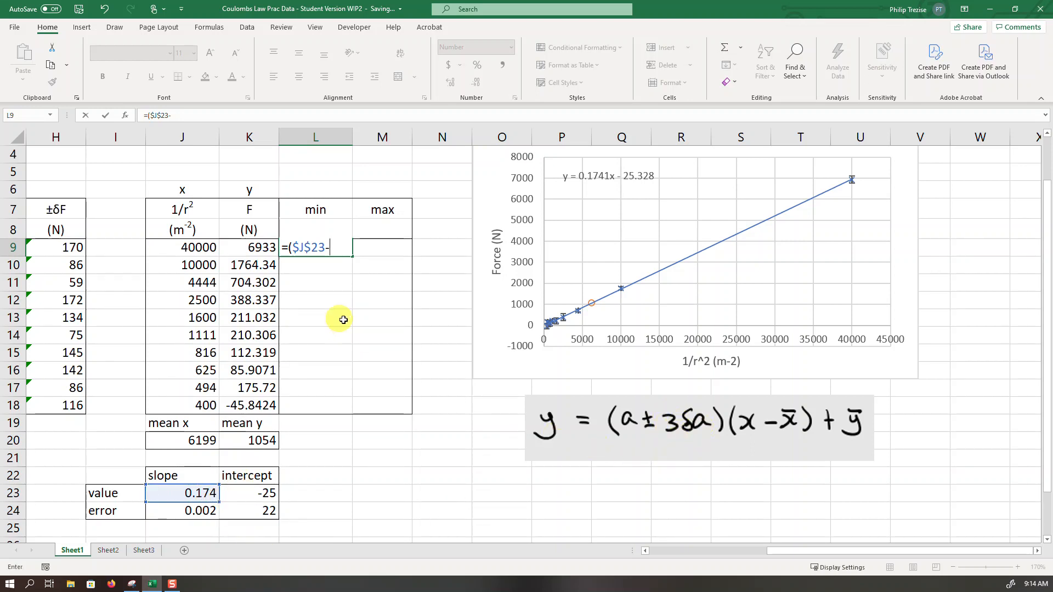
scroll(430, 327, "up", 1)
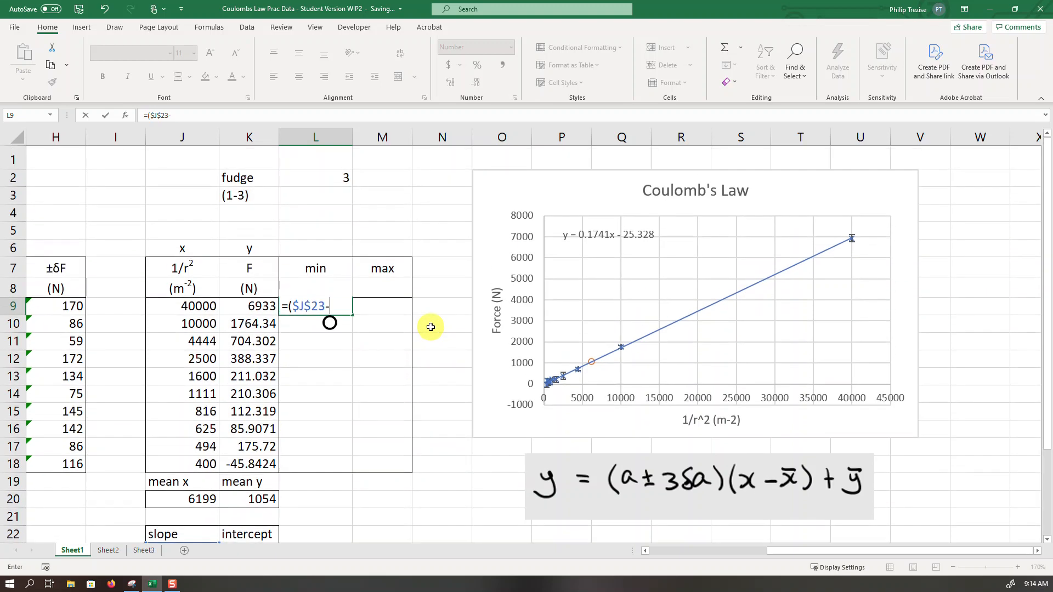
left_click(338, 180)
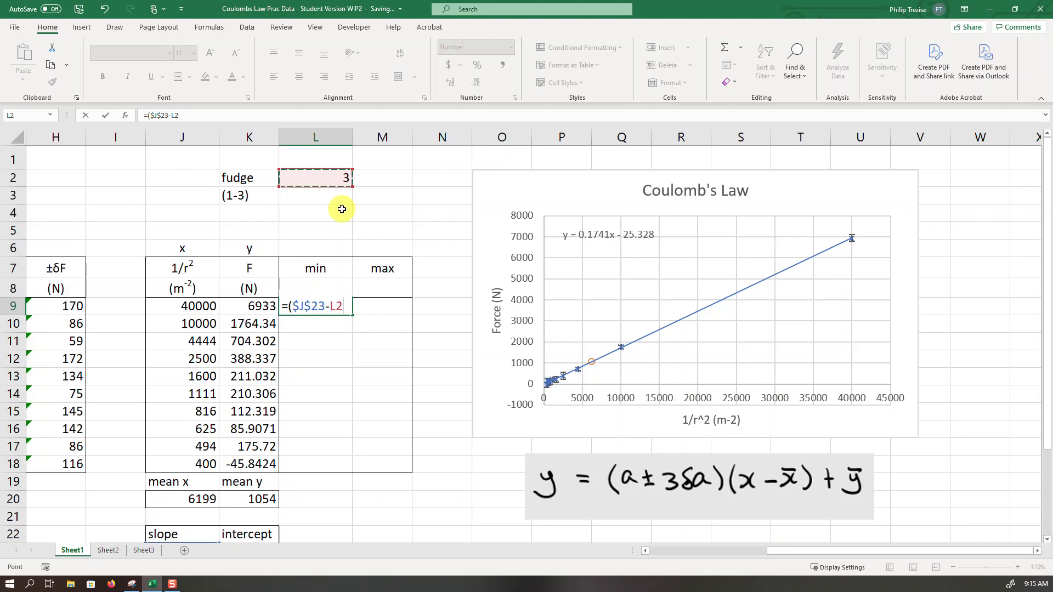
key("F4")
type("*")
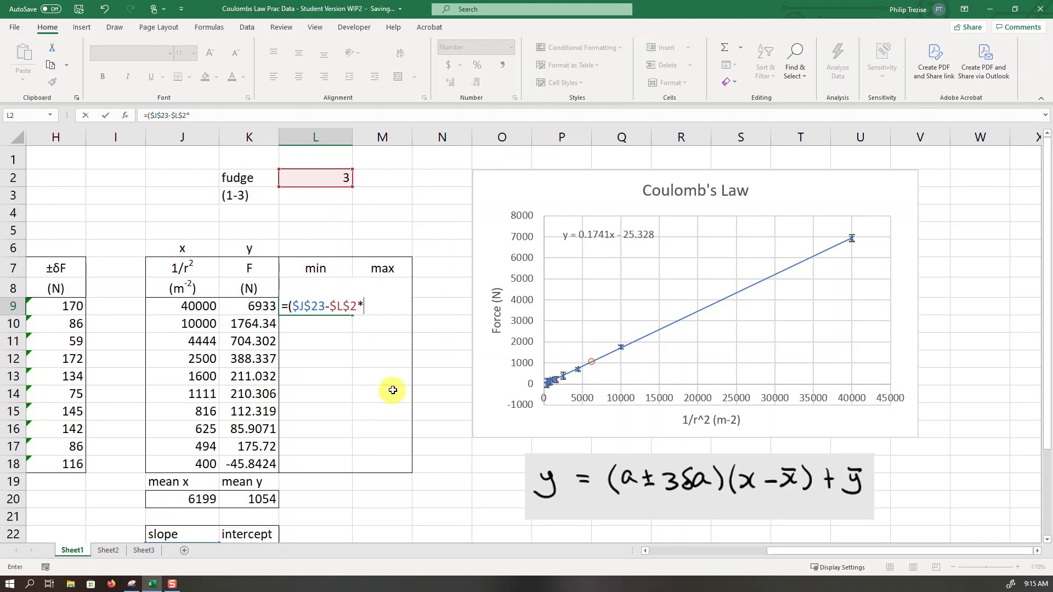
scroll(394, 420, "down", 2)
left_click(177, 458)
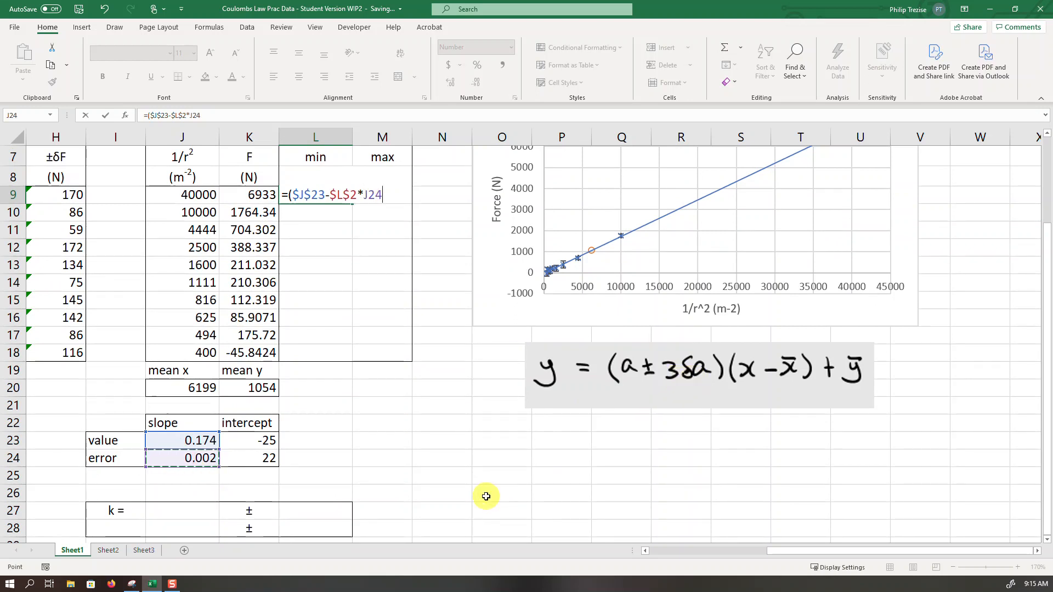
key("F4")
type(")*(")
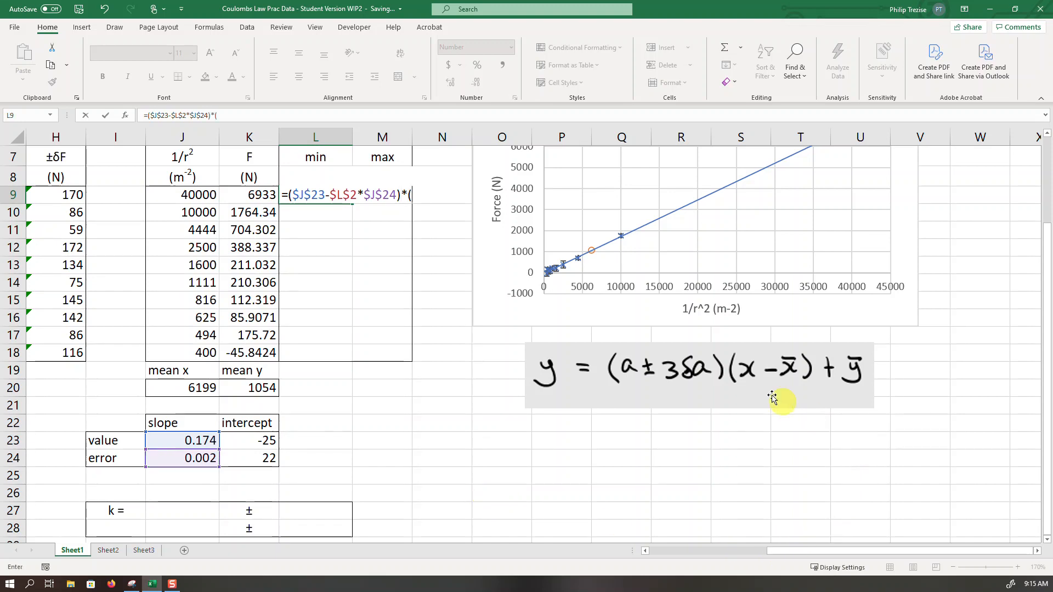
- Complete the L9 formula by multiplying by (J9-$J$20) and adding the mean y, $K$20
left_click(193, 195)
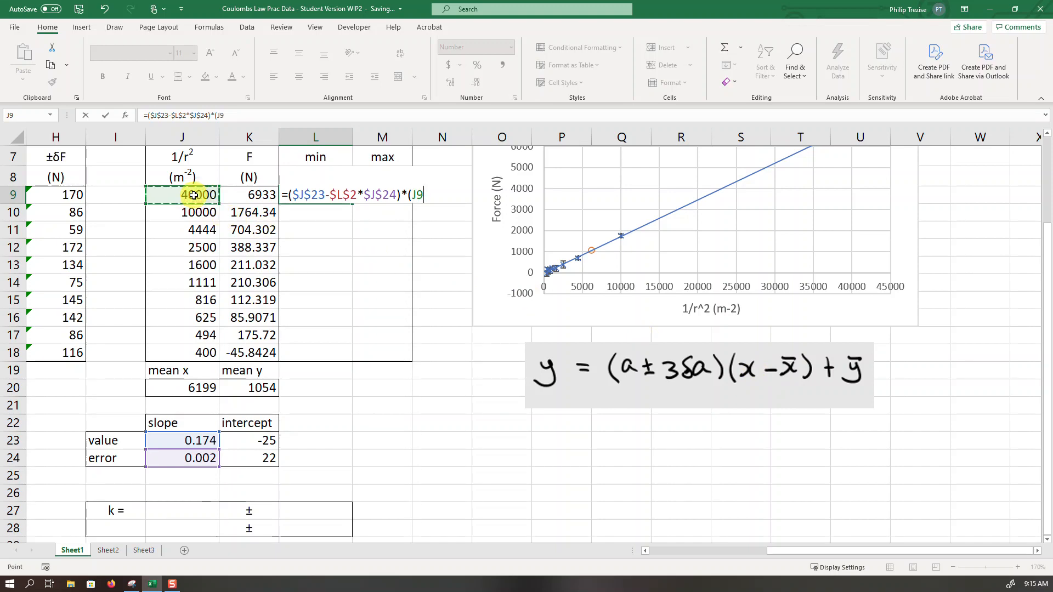
type("-")
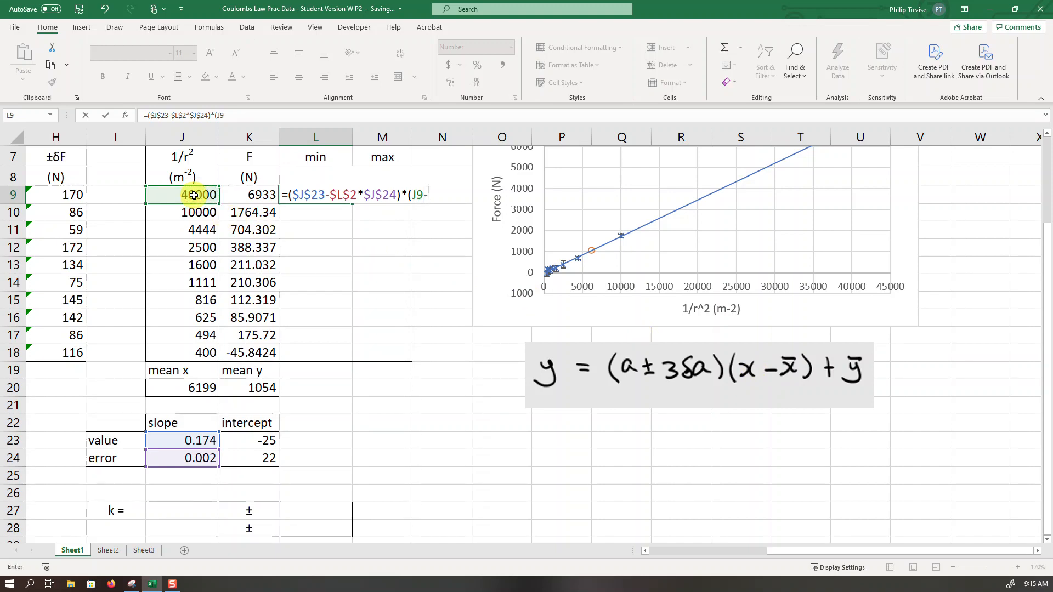
left_click(198, 390)
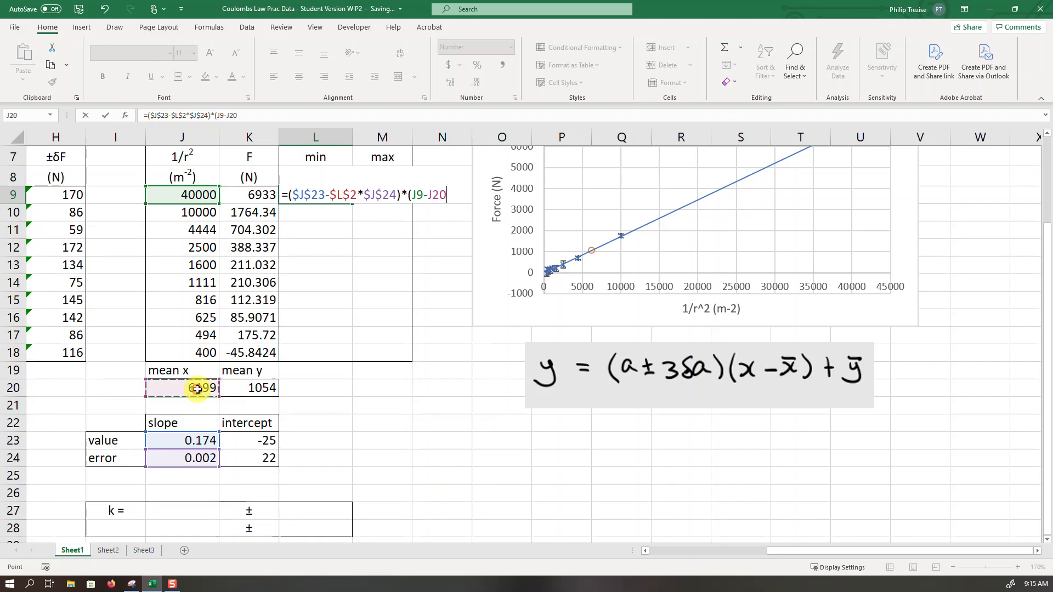
key("F4")
type(")+")
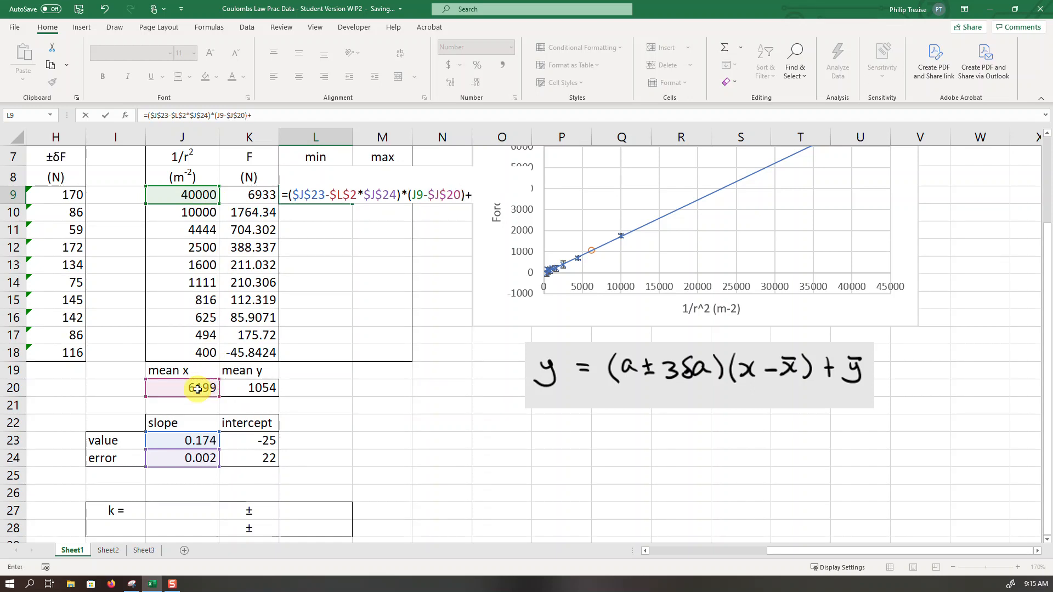
left_click(254, 388)
key("F4")
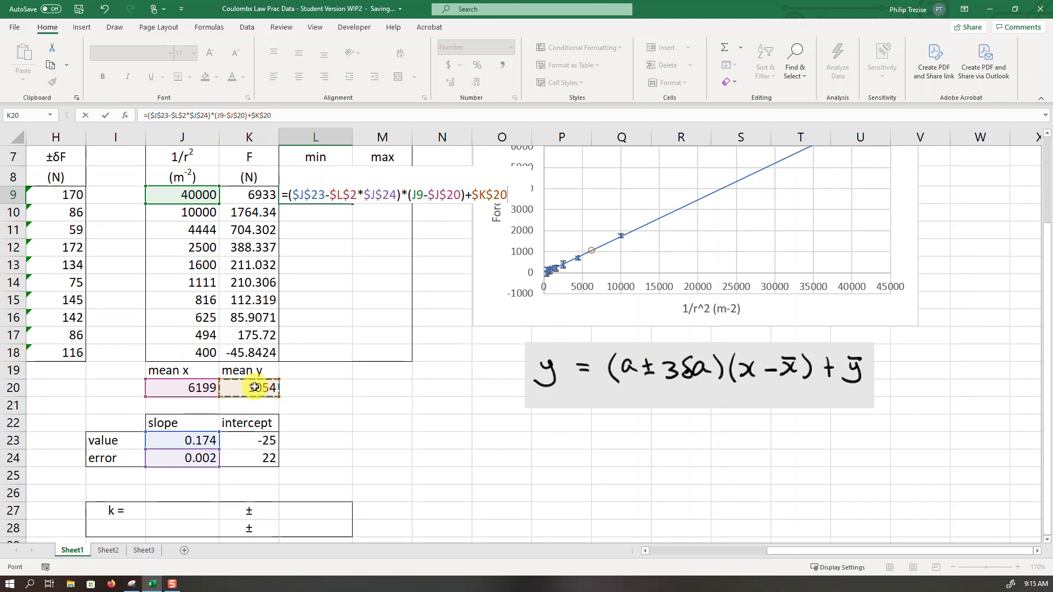
key("Return")
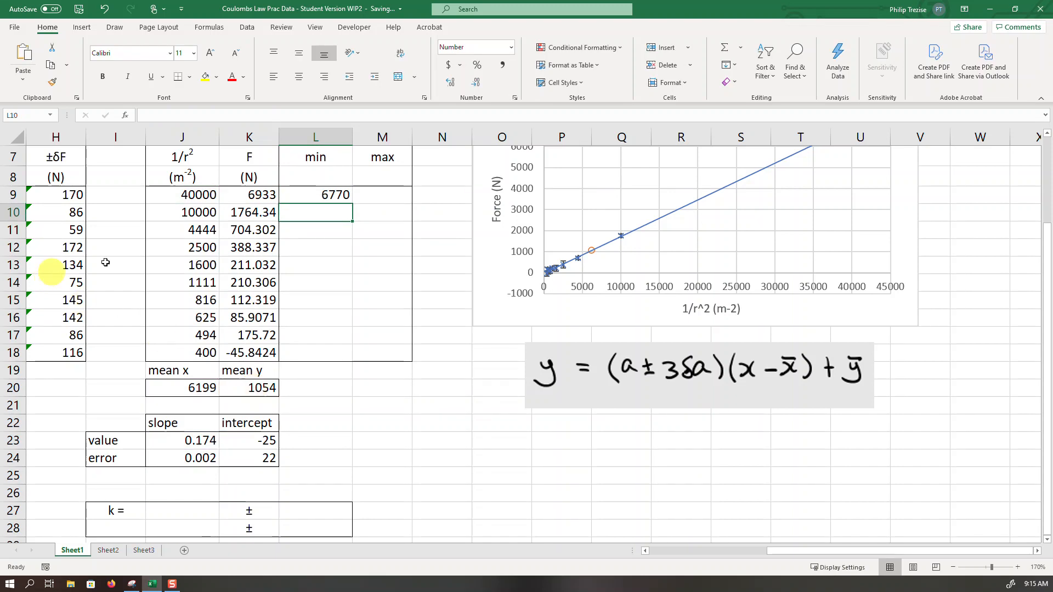
- Copy the min formula from L9 into L10:L18, pasting formulas only
left_click(299, 197)
key("ctrl+c")
left_click_drag(316, 215, 308, 351)
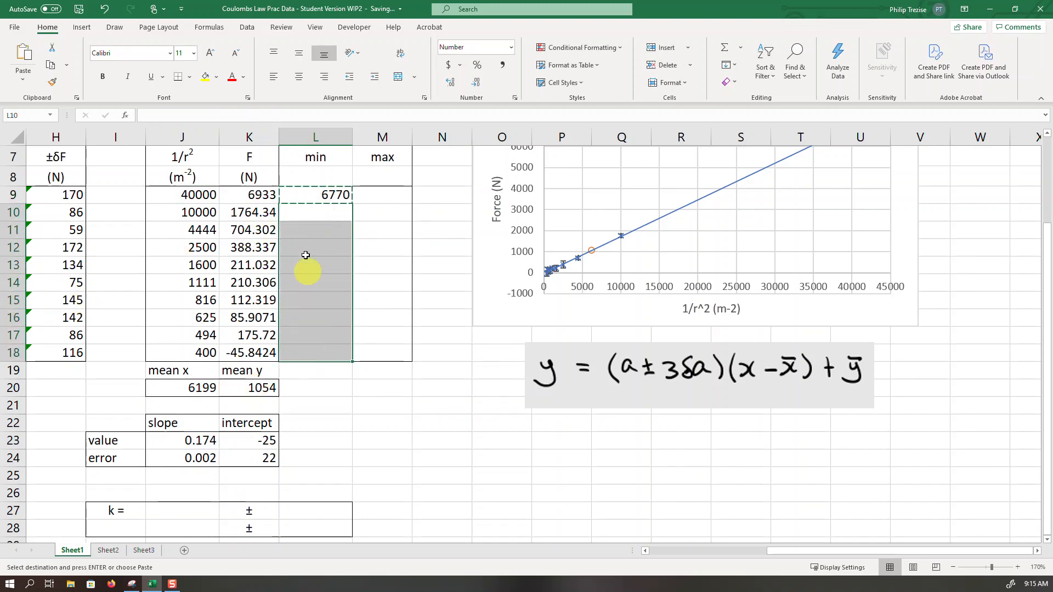
left_click(14, 83)
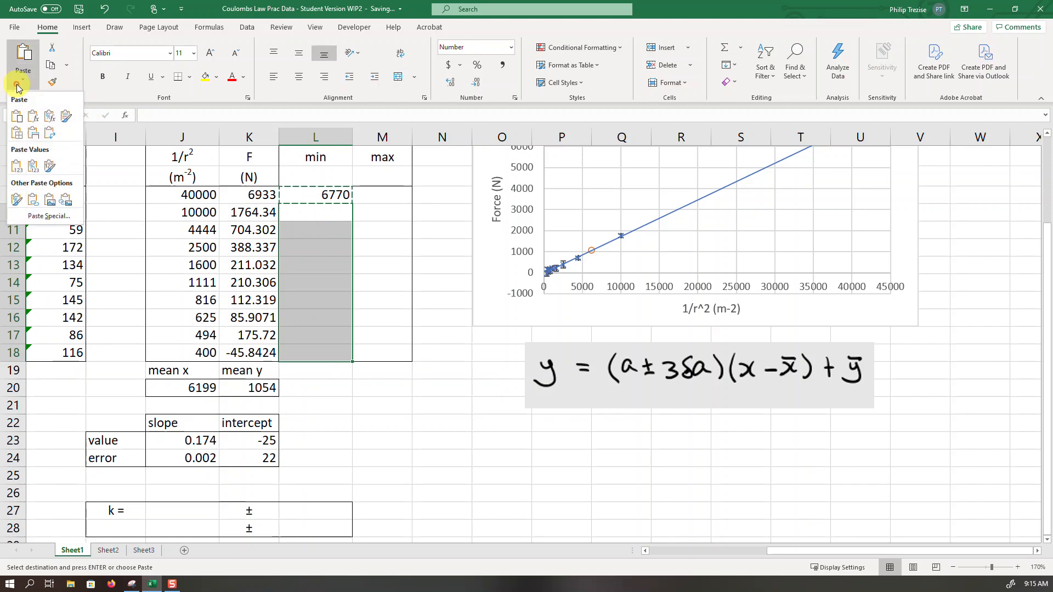
left_click(26, 113)
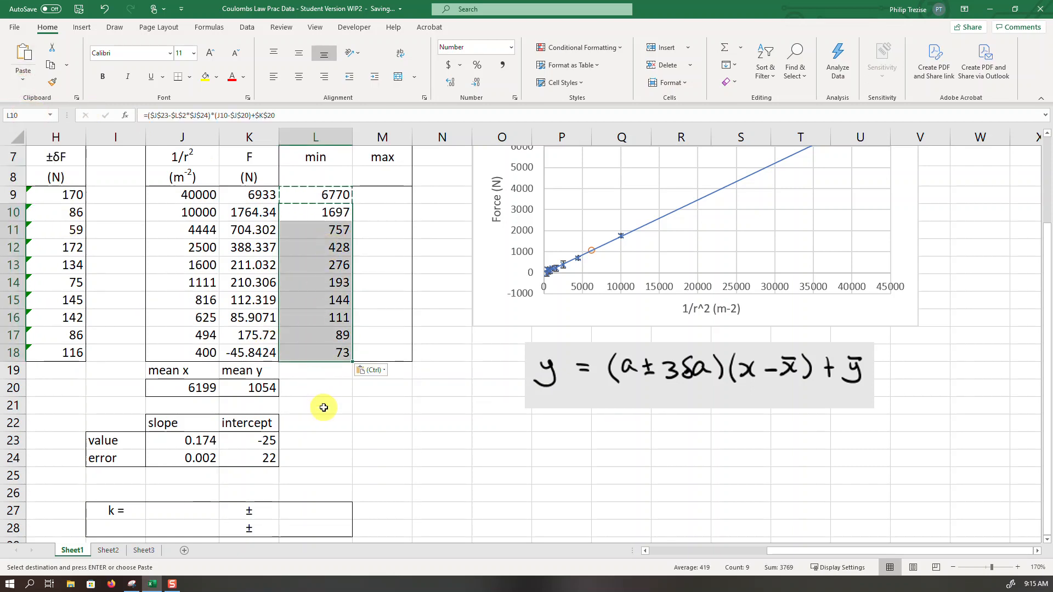
- Enter the max formula =($J$23+$L$2*$J$24)*(J9-$J$20)+$K$20 in M9
left_click(382, 194)
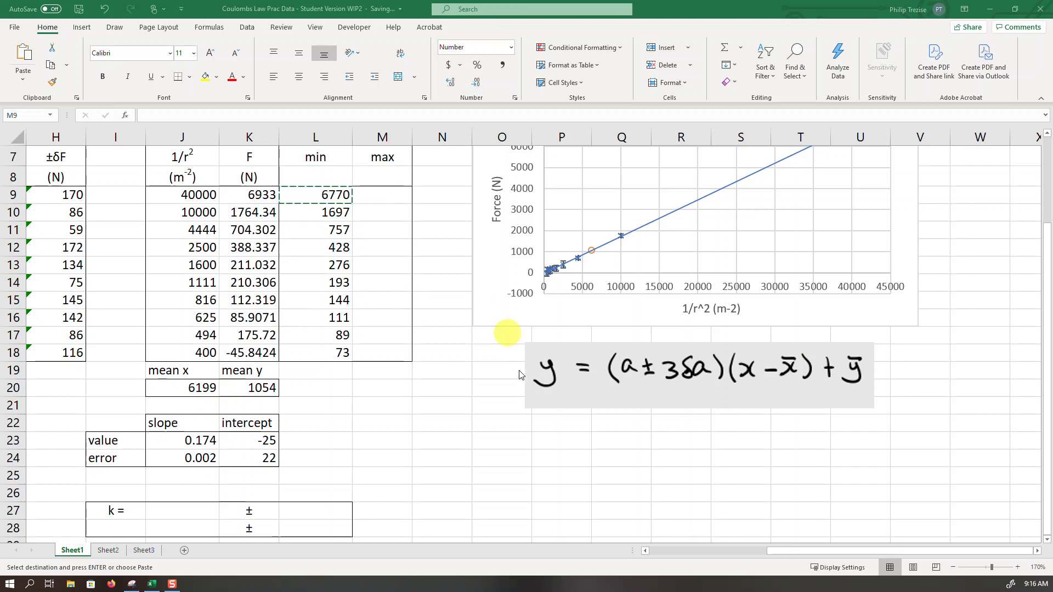
left_click(379, 195)
key("ctrl+v")
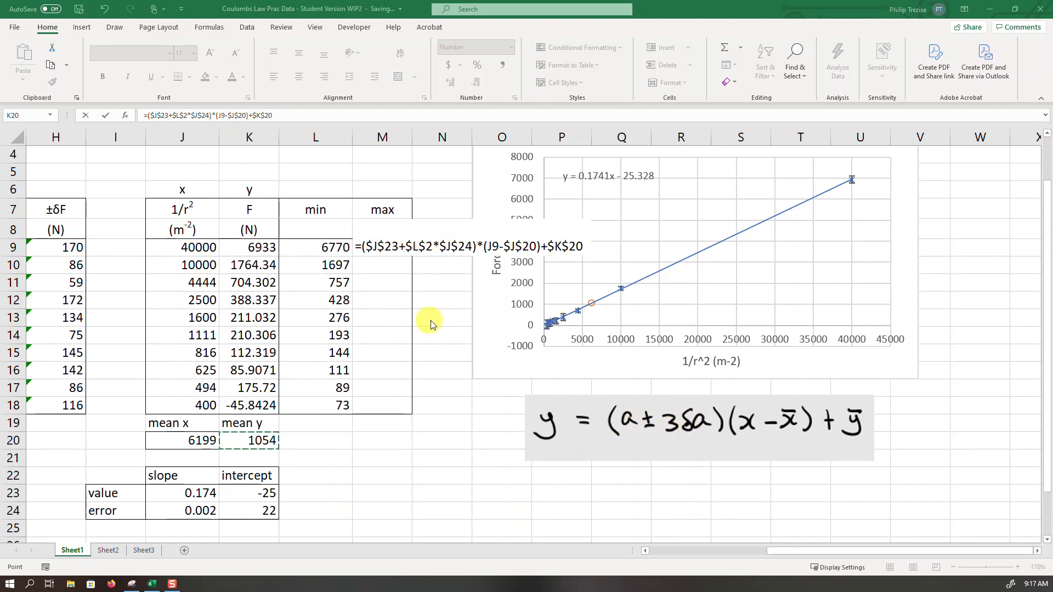
scroll(446, 329, "up", 1)
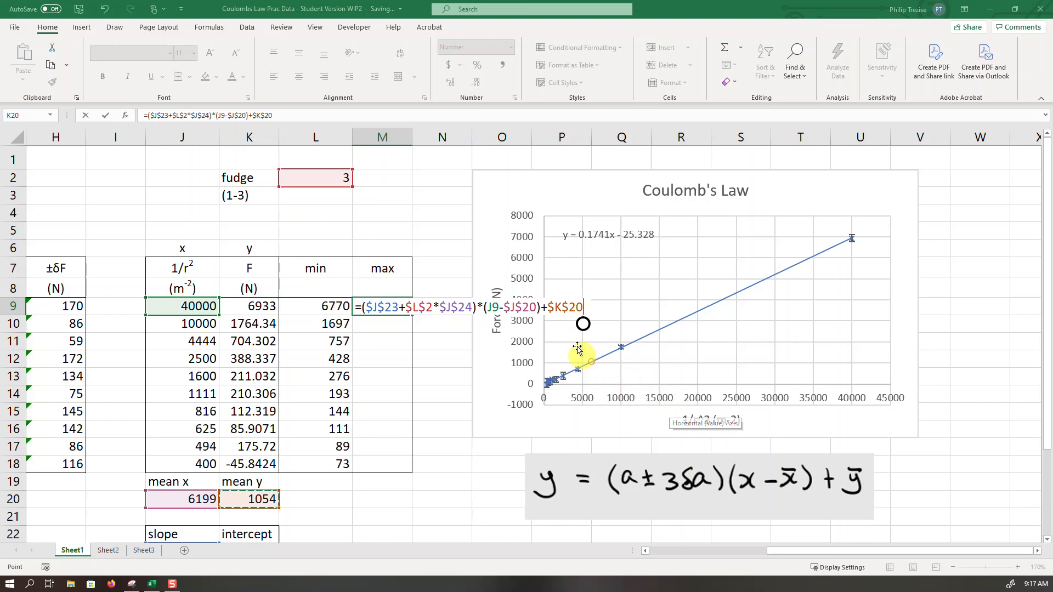
left_click(572, 306)
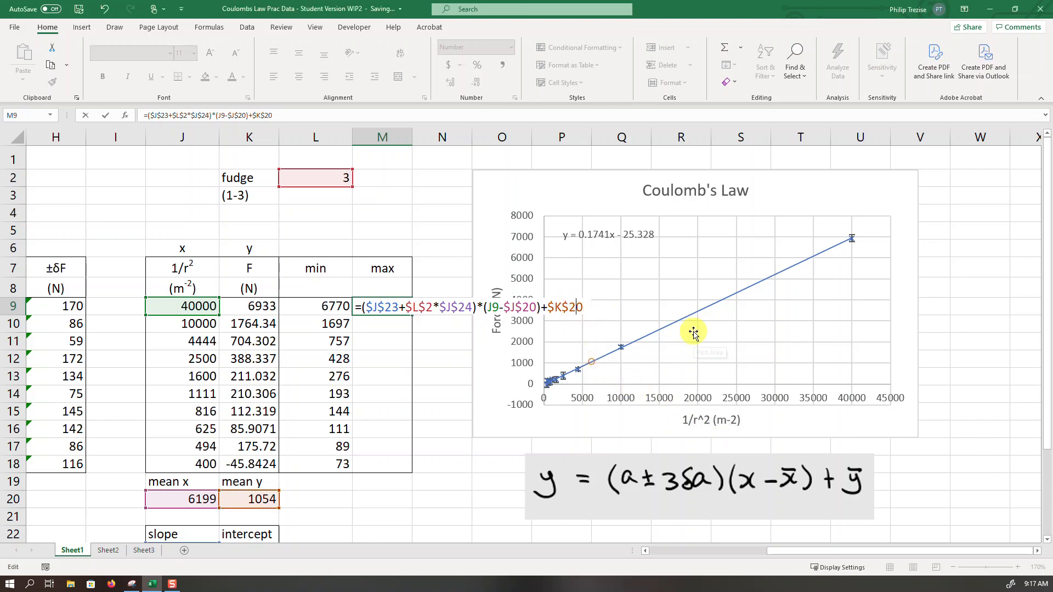
key("Return")
- Copy the max formula from M9 into M10:M18, pasting formulas only
left_click(393, 308)
key("ctrl+c")
left_click_drag(388, 324, 400, 464)
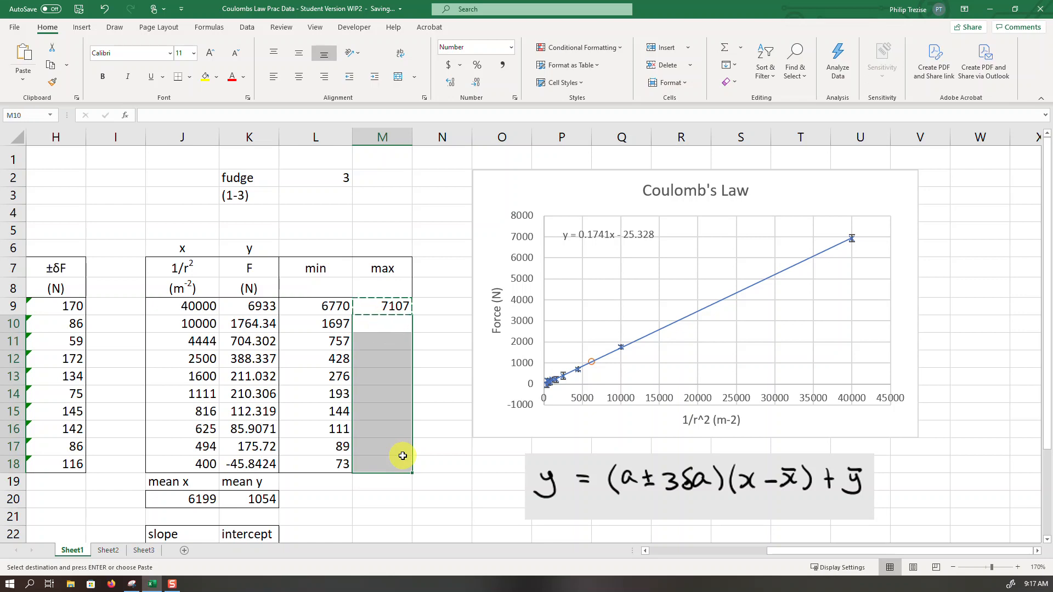
left_click(22, 82)
left_click(32, 116)
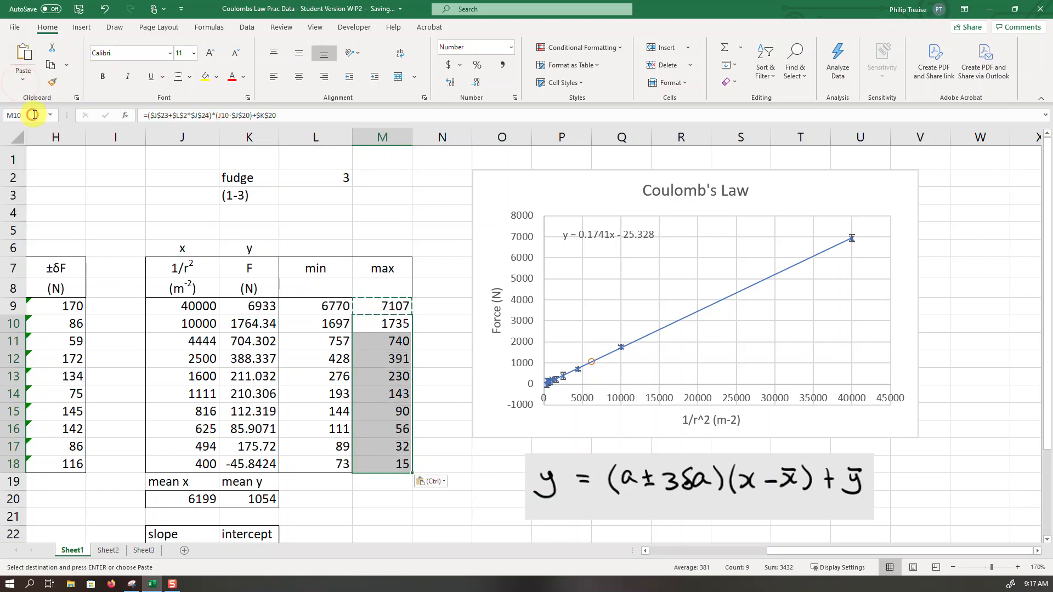
left_click(427, 512)
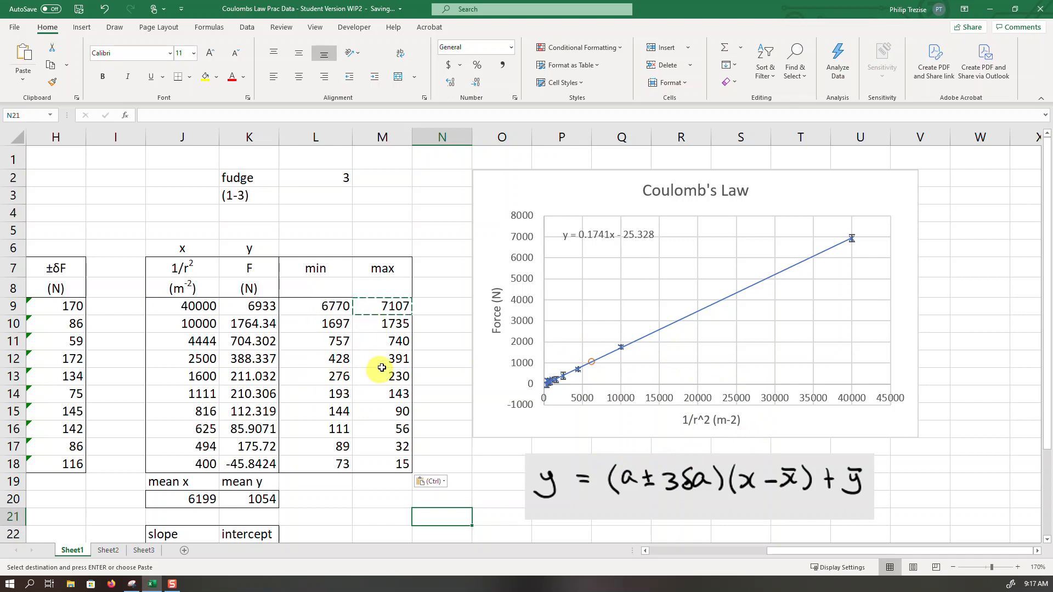
- Add the min series to the Coulomb's Law chart, with X values J9:J18 and Y values L9:L18
left_click(507, 180)
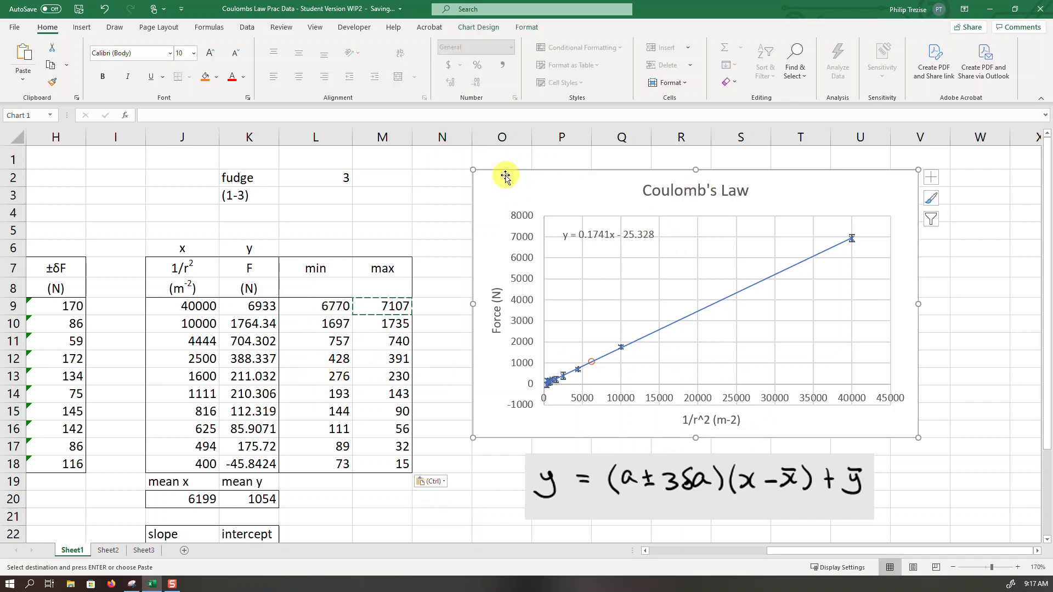
left_click(489, 27)
left_click(585, 69)
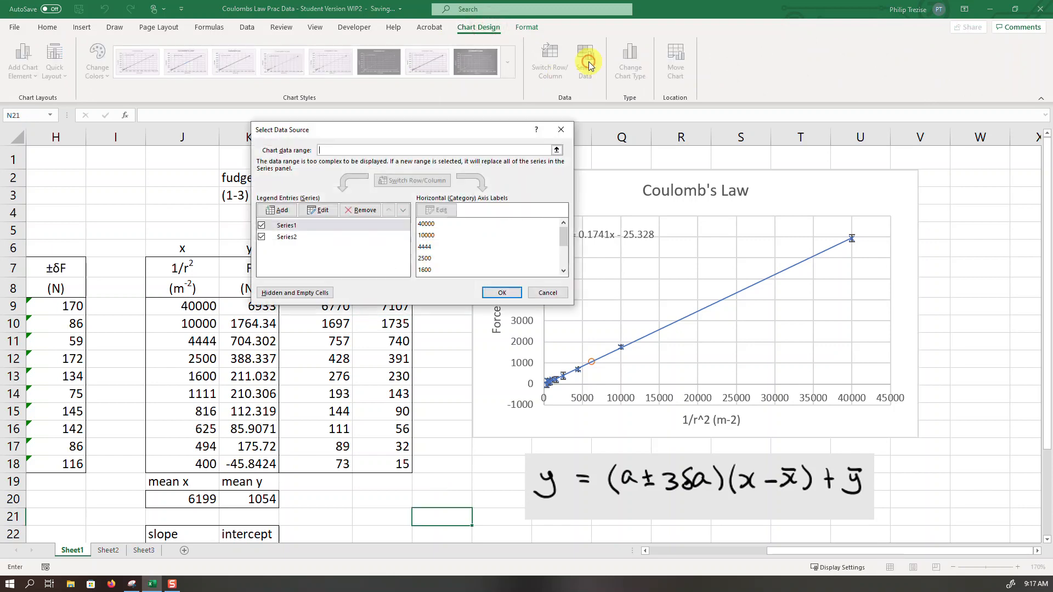
left_click(278, 213)
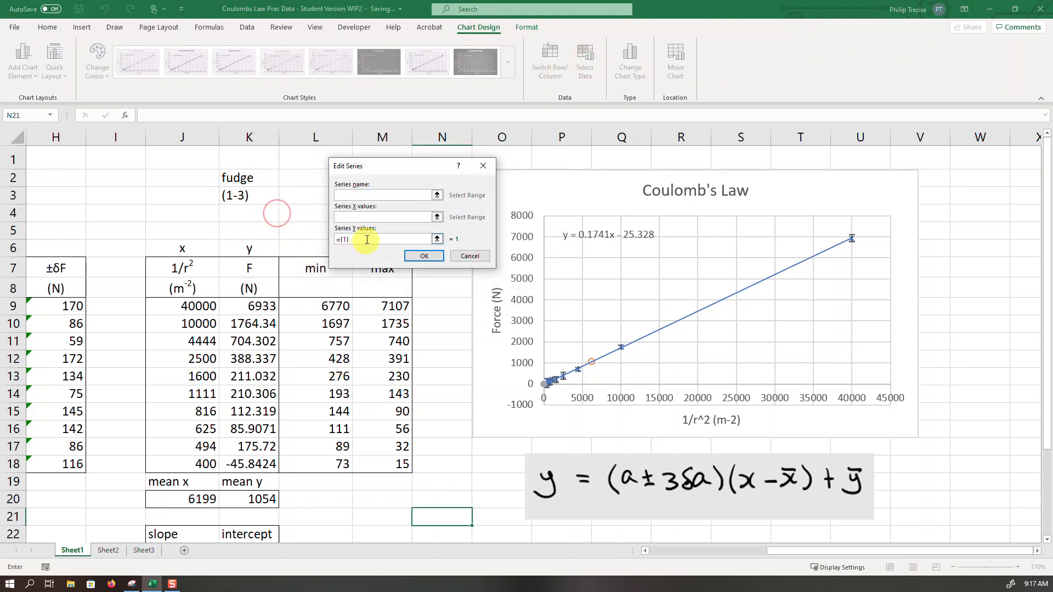
left_click(361, 217)
left_click_drag(201, 308, 200, 464)
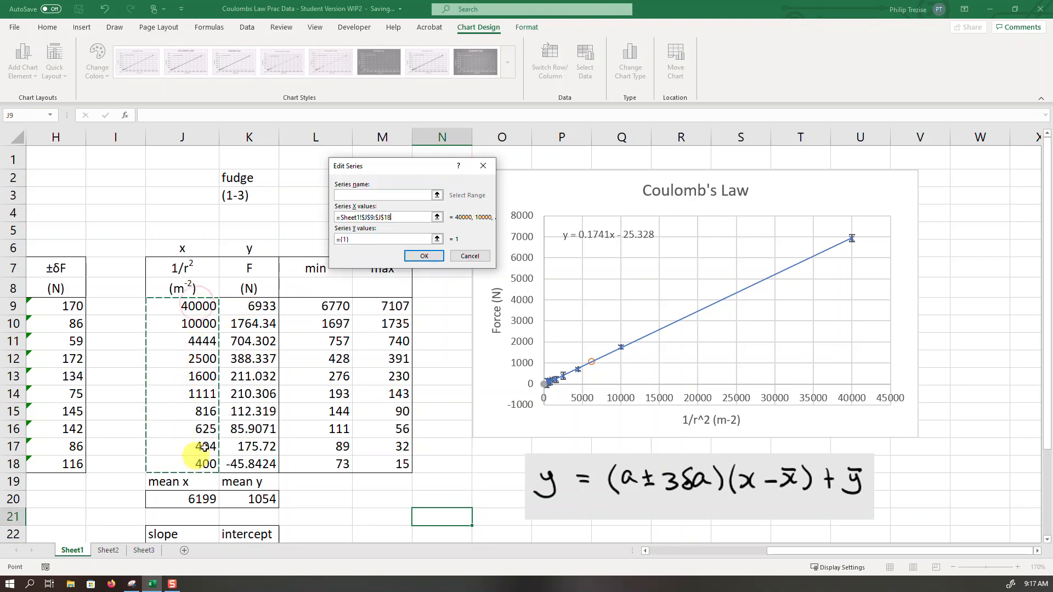
left_click(438, 240)
left_click_drag(335, 307, 337, 464)
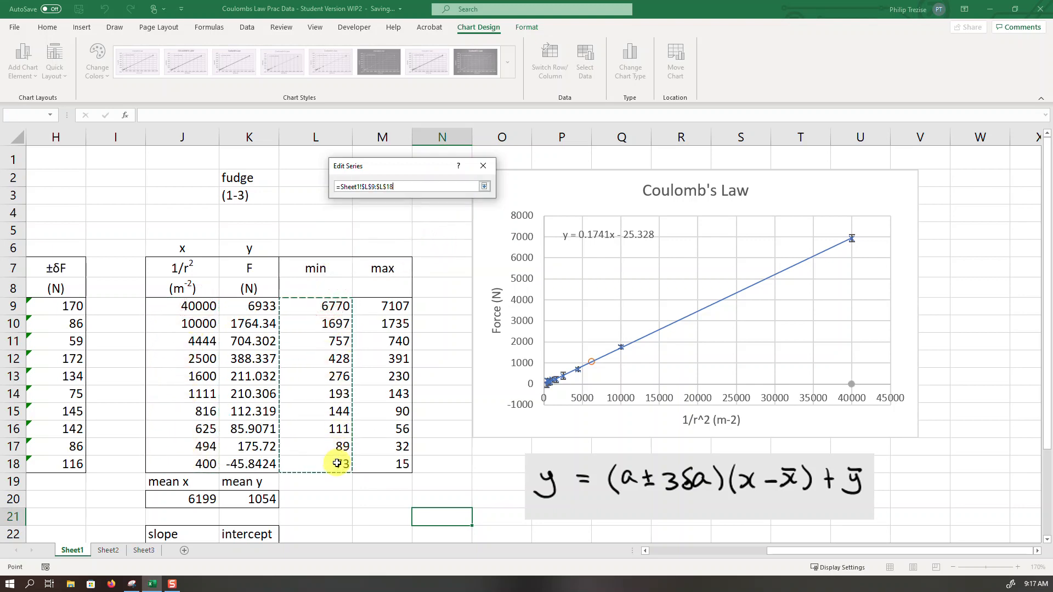
left_click(485, 187)
left_click(434, 256)
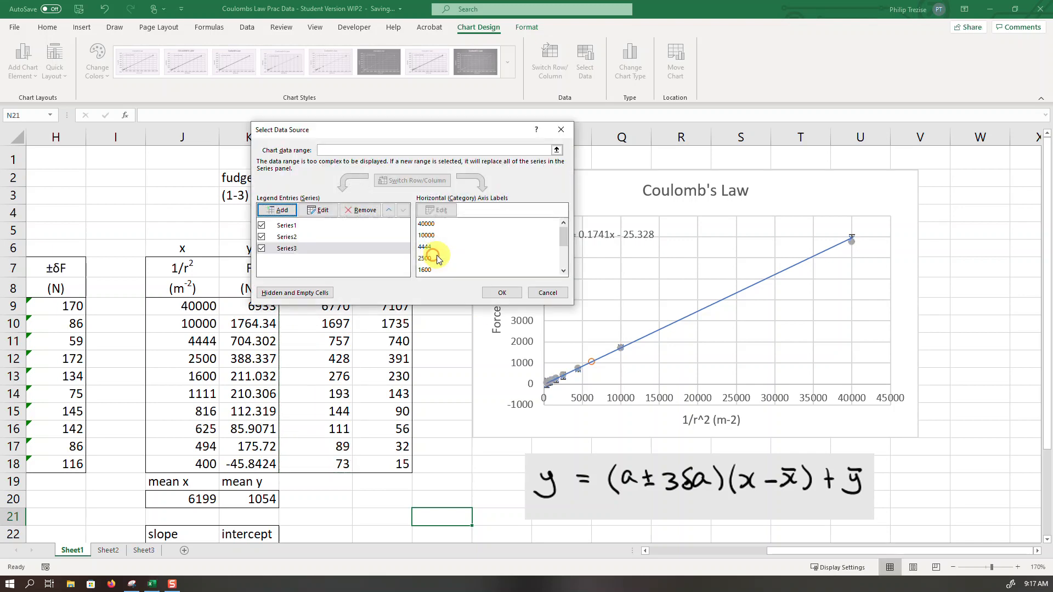
- Add the max series to the chart, with X values J9:J18 and Y values M9:M18, and accept the data source changes
left_click(281, 212)
left_click(383, 217)
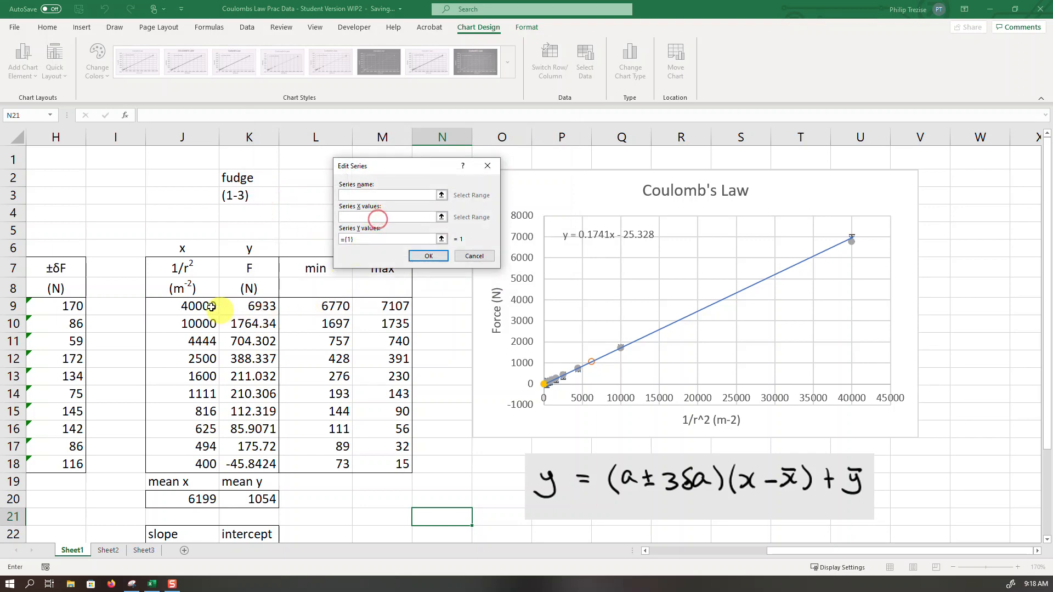
left_click_drag(185, 305, 172, 465)
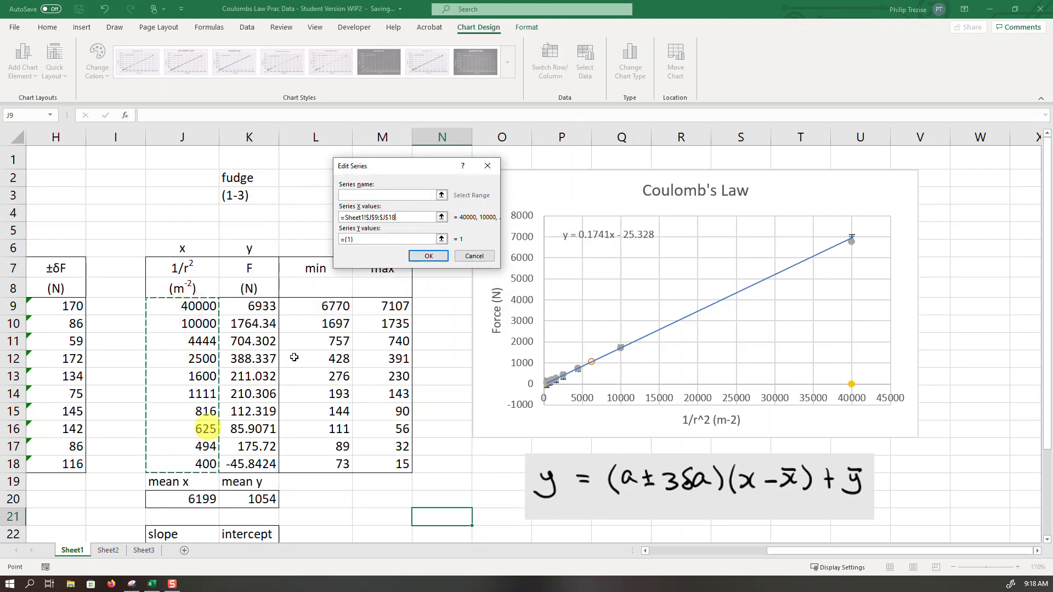
left_click(441, 240)
left_click_drag(386, 306, 387, 459)
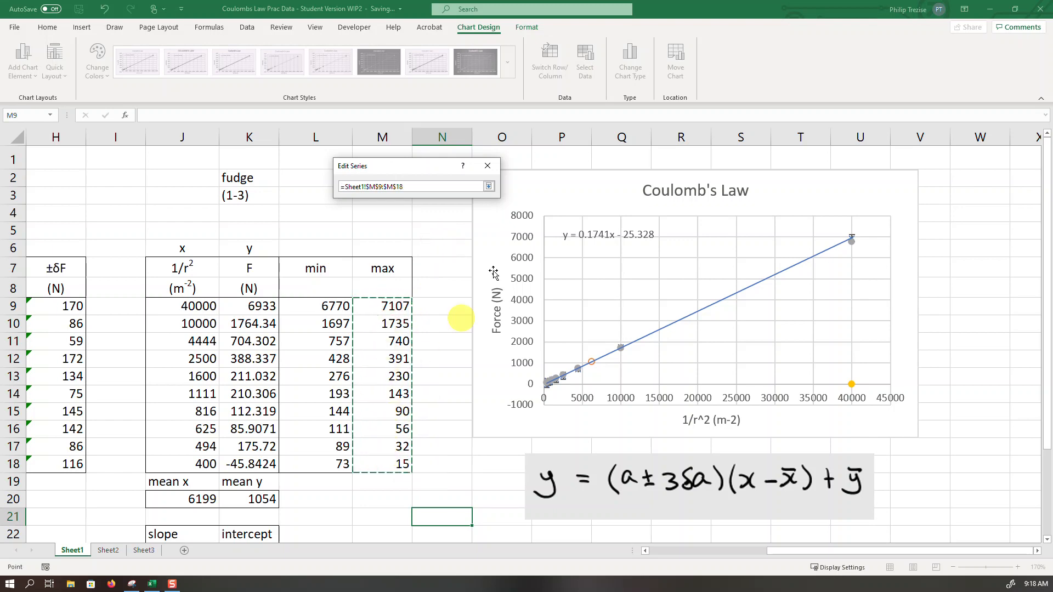
left_click(488, 187)
left_click(437, 256)
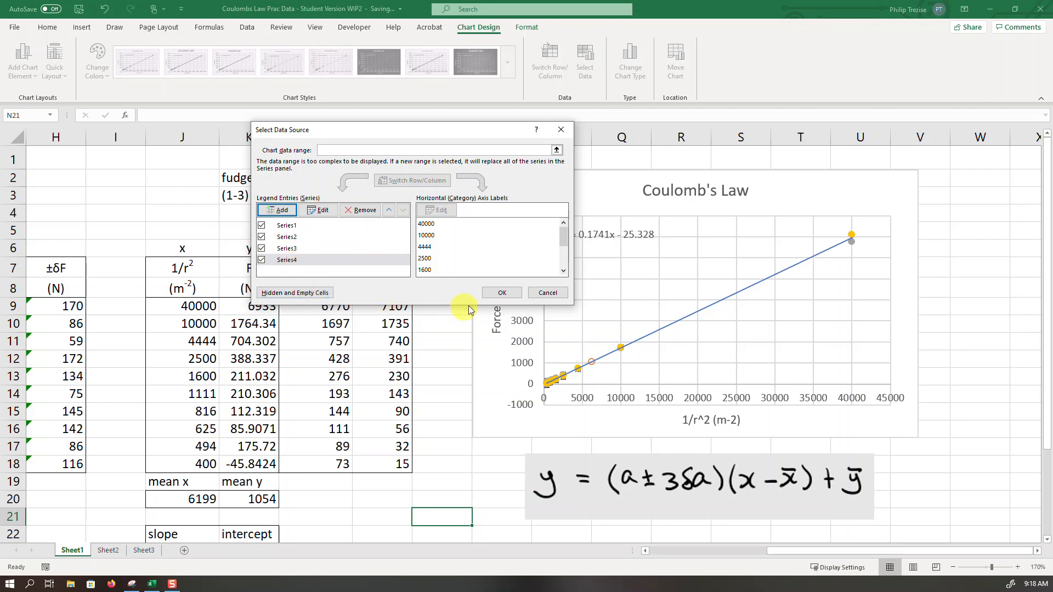
left_click(506, 295)
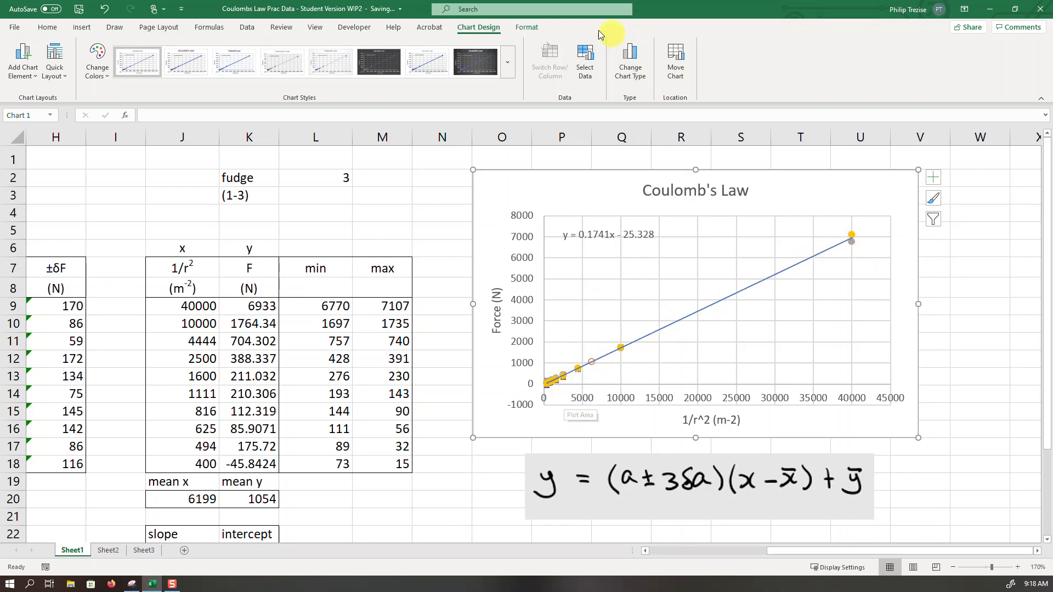
- Select Series 3, the min values, in the chart and format it with a solid line
left_click(527, 27)
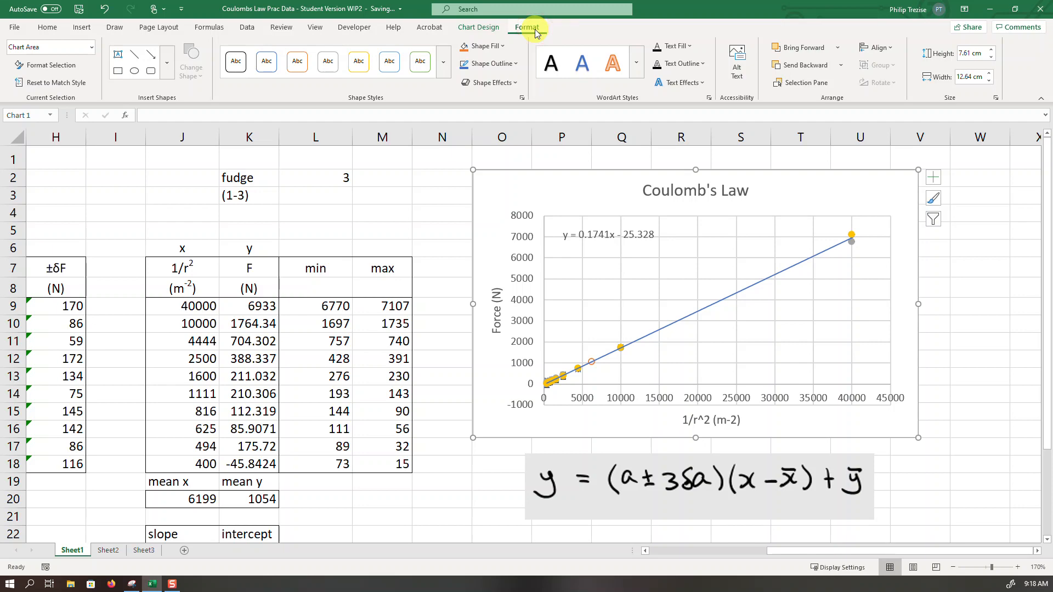
left_click(93, 47)
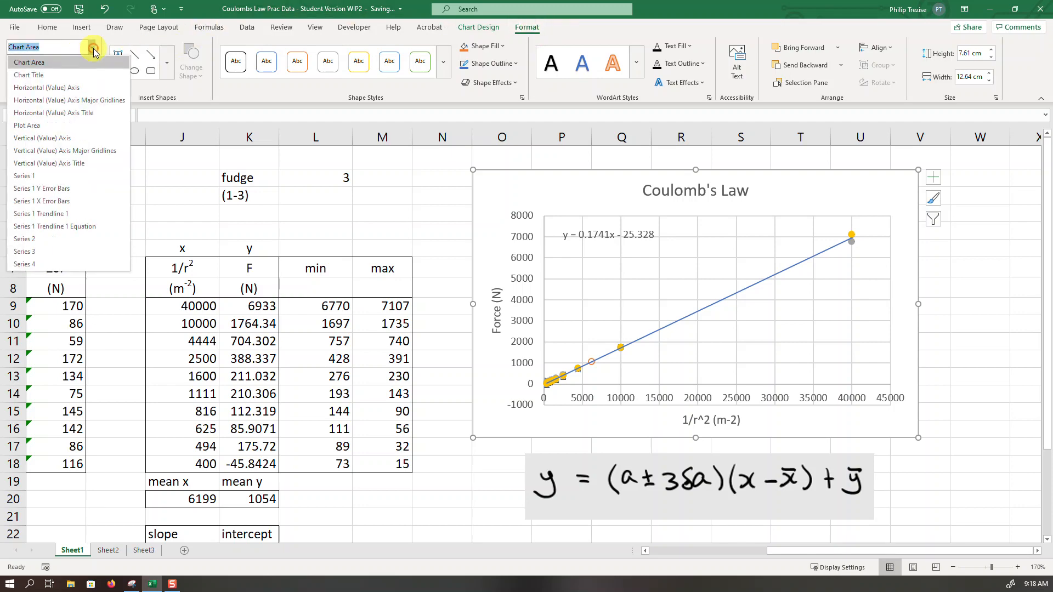
left_click(55, 251)
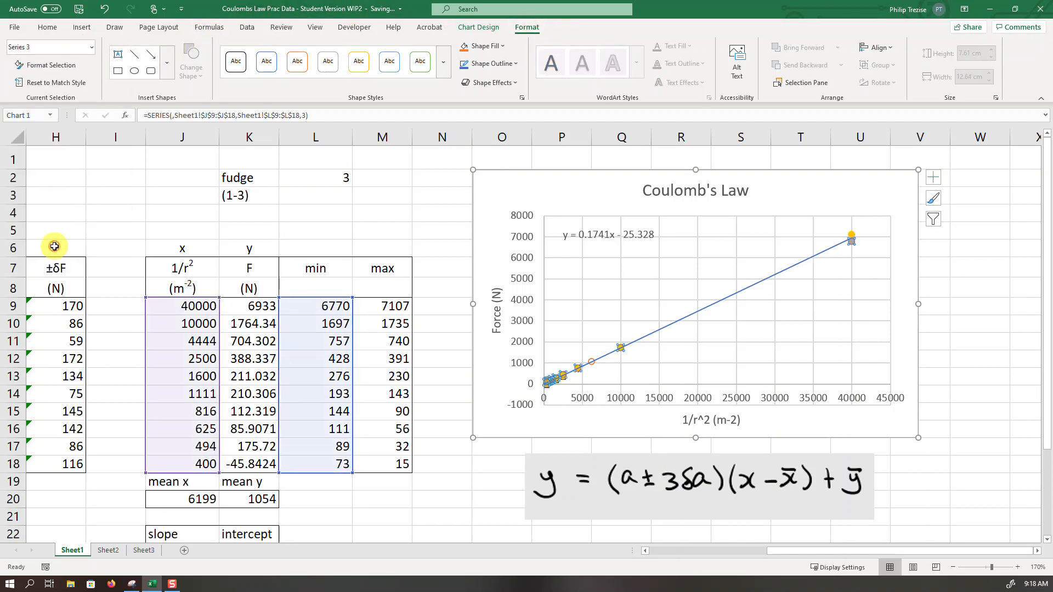
left_click(65, 69)
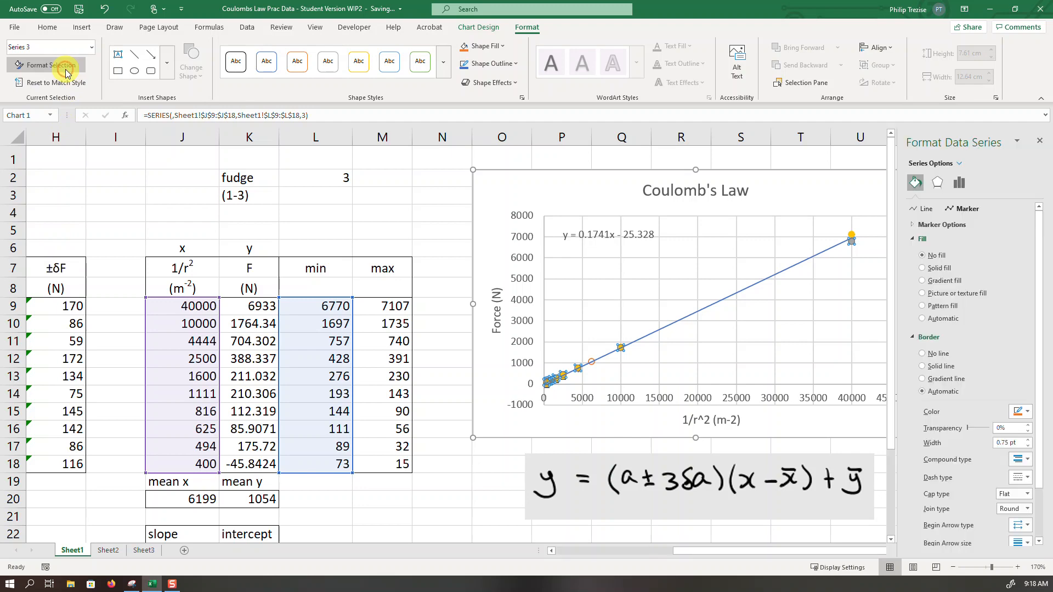
left_click(915, 185)
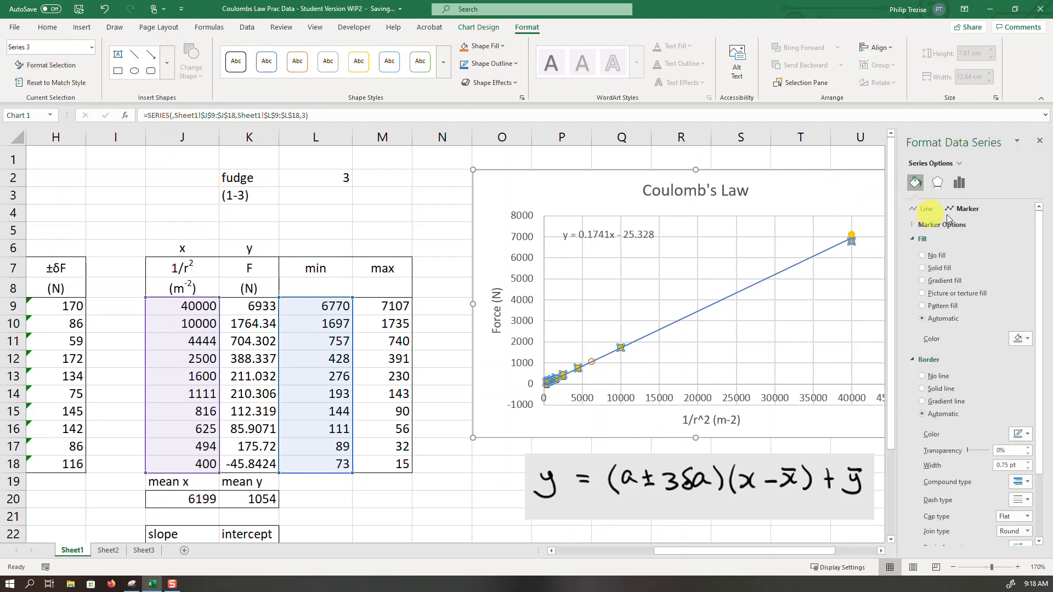
left_click(926, 209)
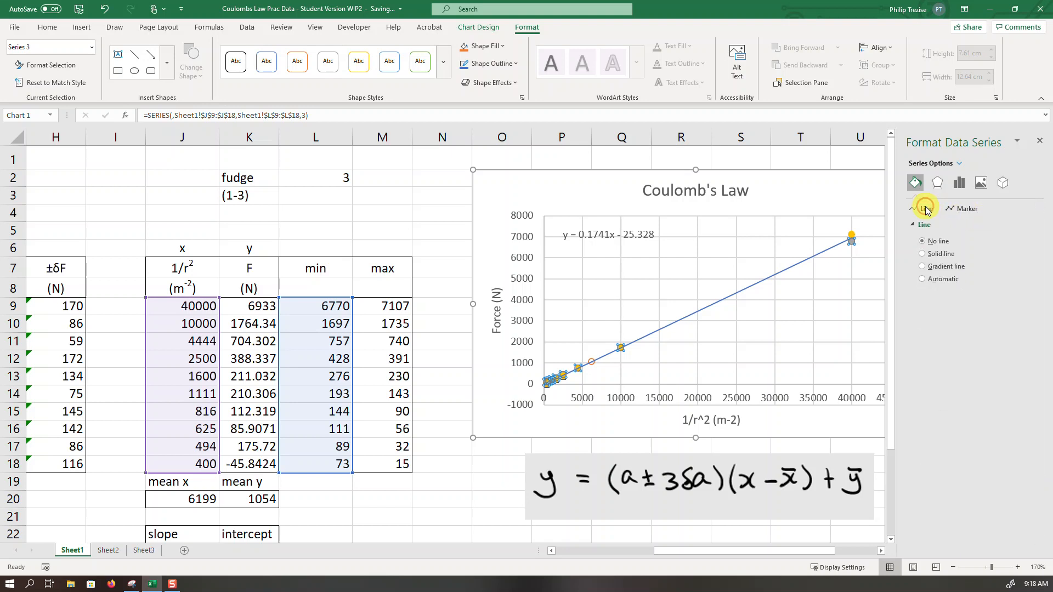
left_click(923, 255)
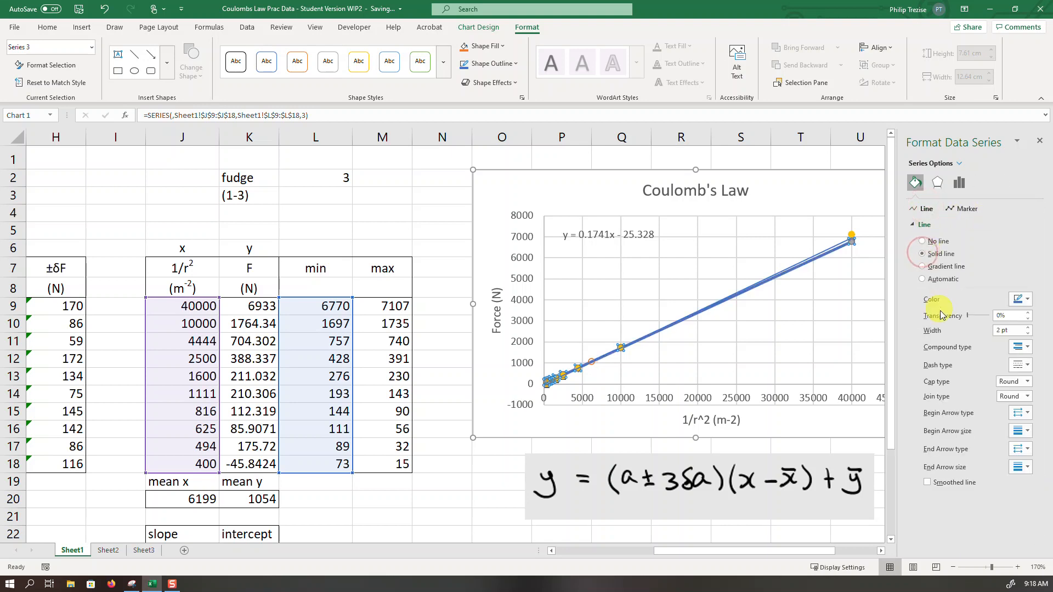
- Style the min series line as dotted and 1 pt wide, with its markers set to None
left_click(1027, 334)
left_click(1027, 333)
left_click(1027, 333)
left_click(1027, 333)
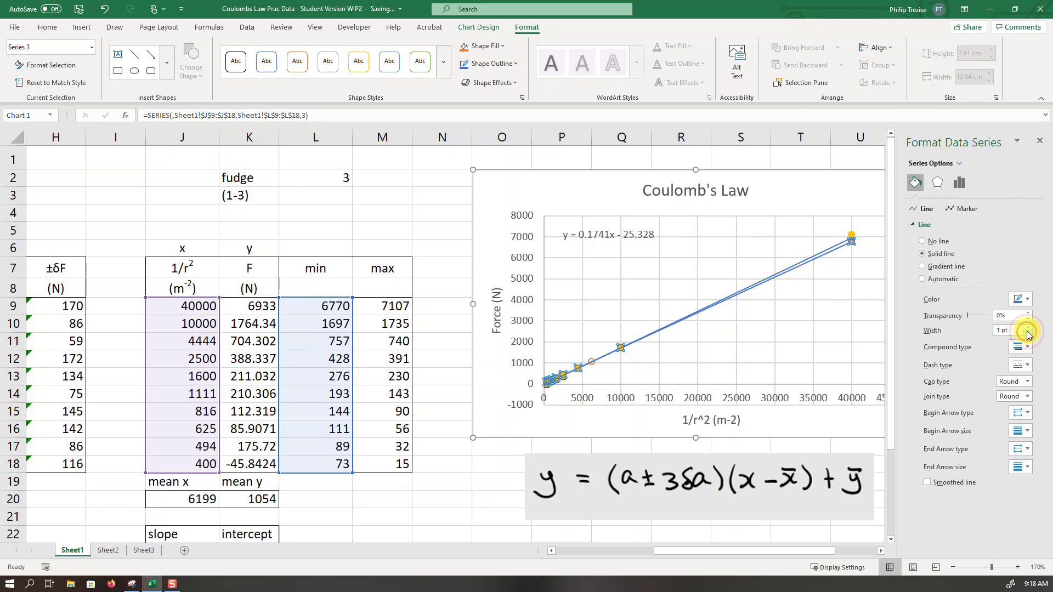
left_click(1026, 366)
left_click(1033, 387)
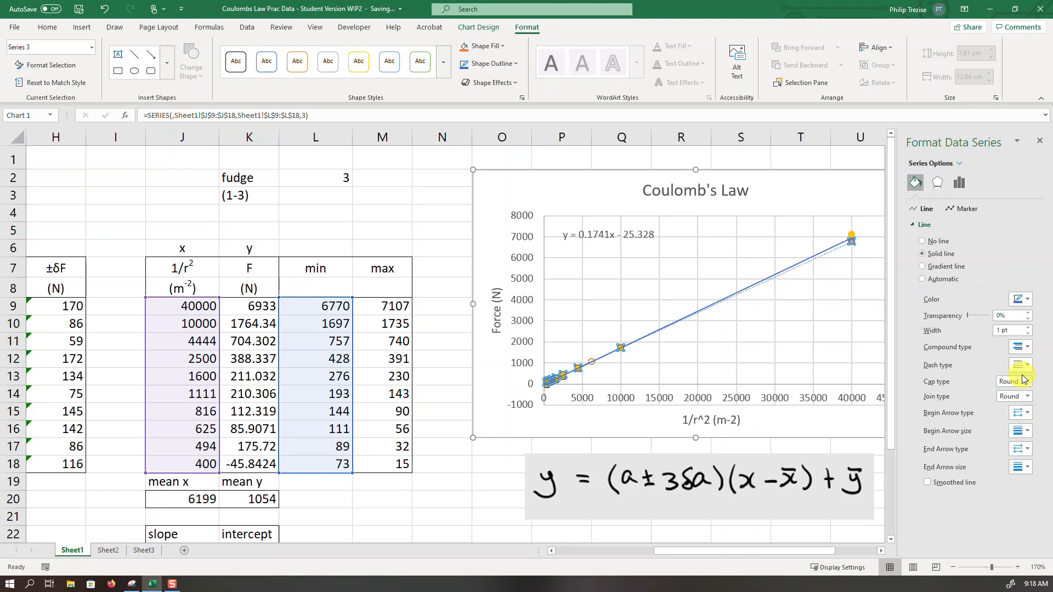
left_click(964, 209)
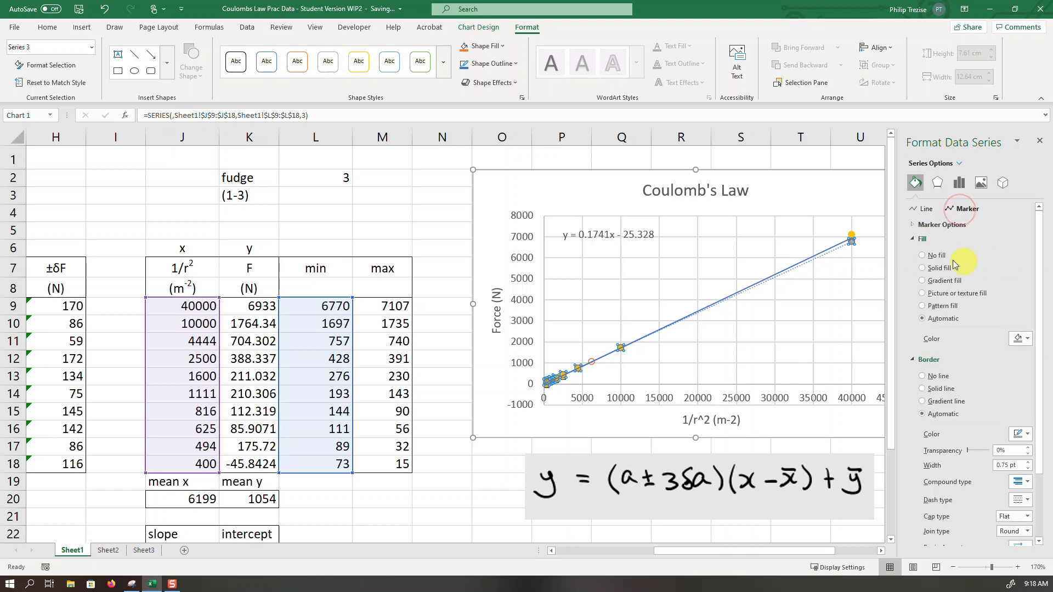
left_click(914, 226)
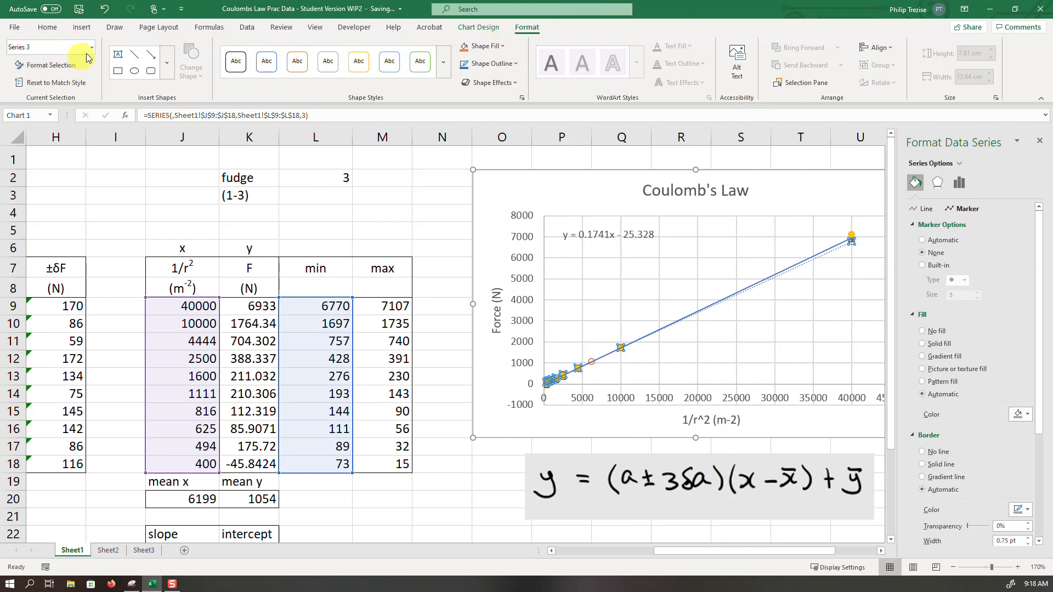
- Format Series 4, the max values, with a solid line 1 pt wide and a dotted dash type
left_click(91, 48)
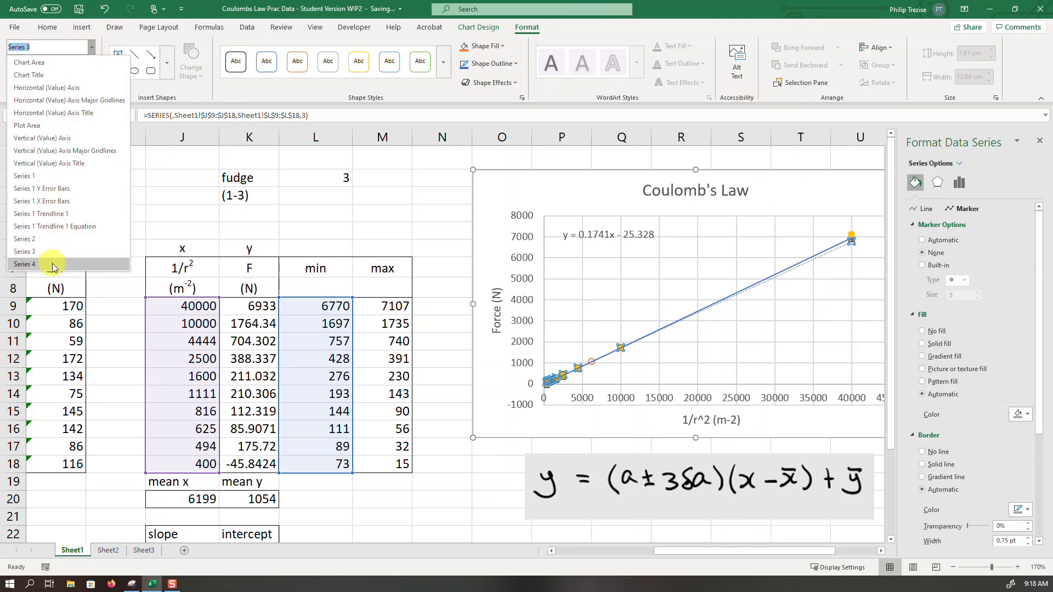
left_click(44, 263)
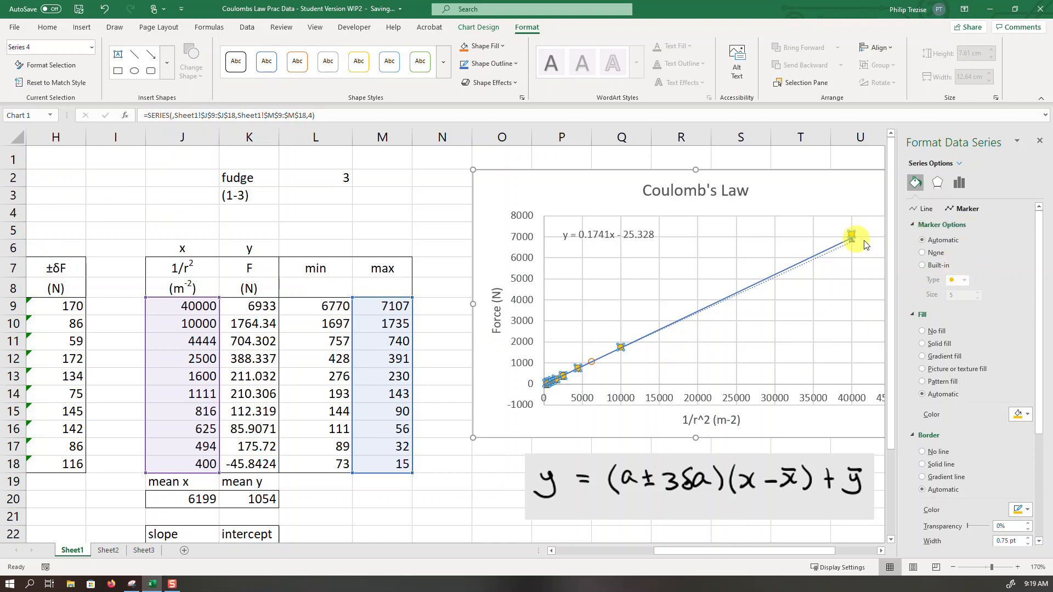
left_click(933, 211)
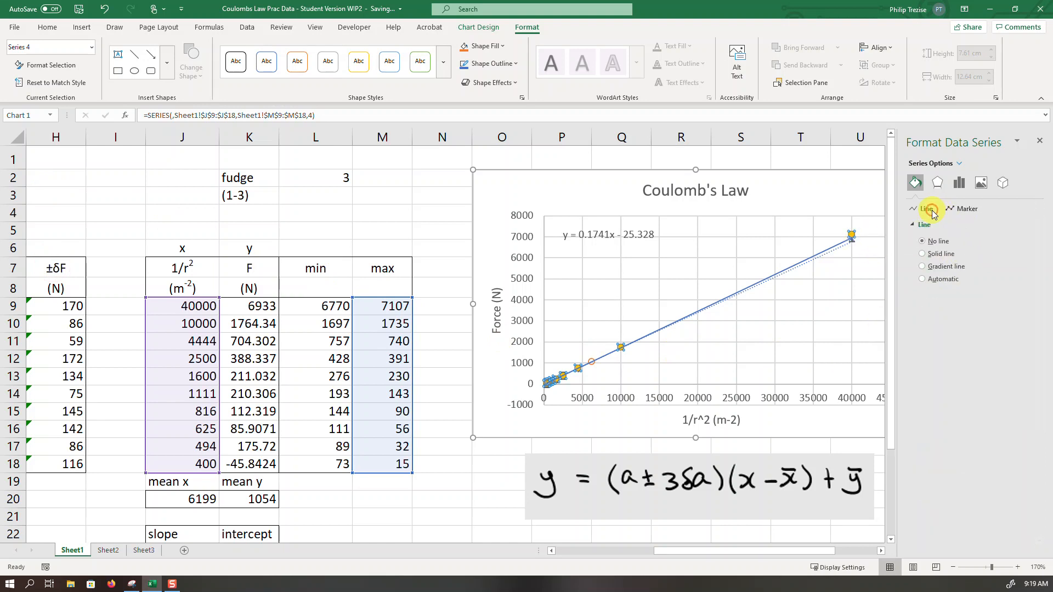
left_click(941, 254)
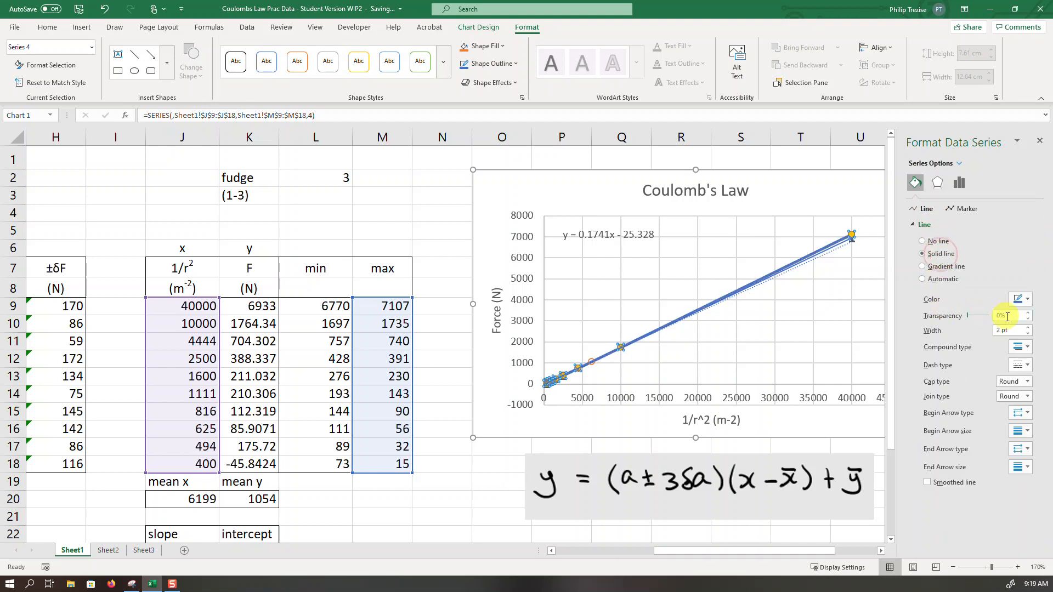
left_click(1029, 334)
left_click(1029, 334)
left_click(1028, 334)
left_click(1028, 334)
left_click(1029, 329)
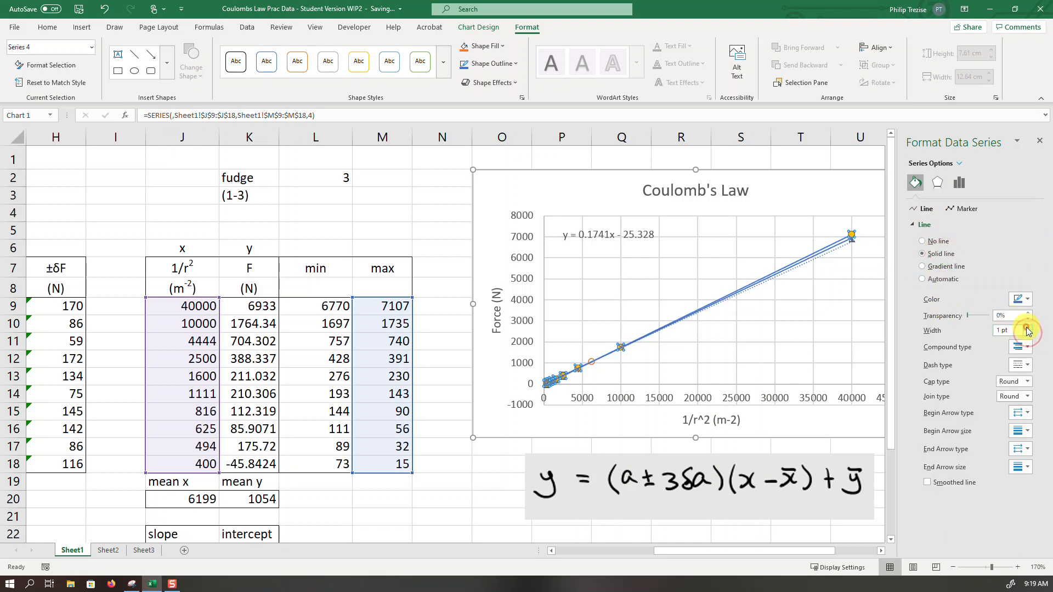
left_click(1027, 366)
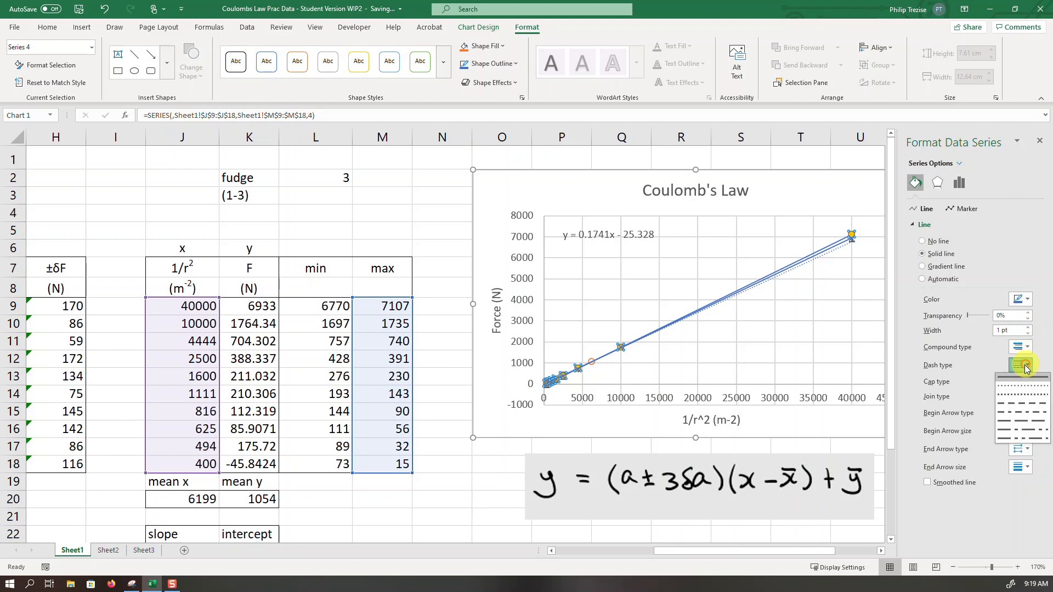
left_click(1023, 385)
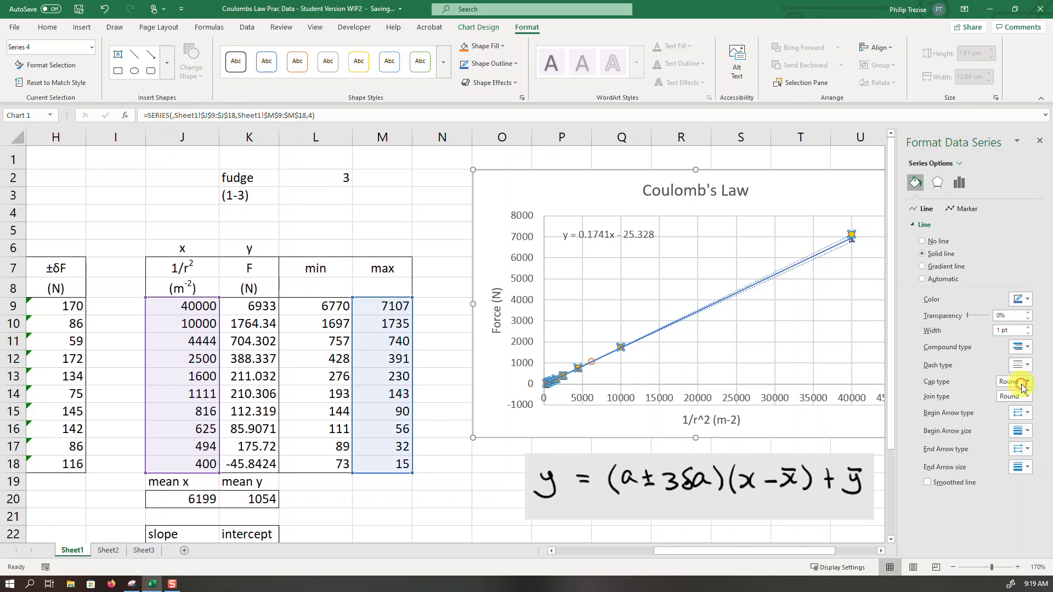
- Set the max series markers to None and close the series formatting
left_click(965, 212)
left_click(915, 225)
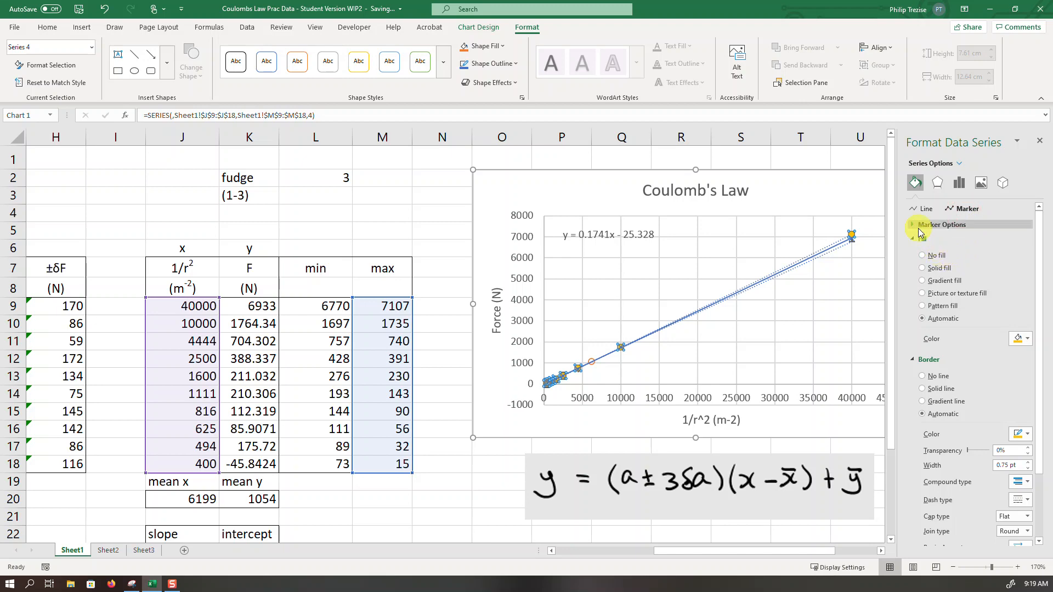
left_click(935, 254)
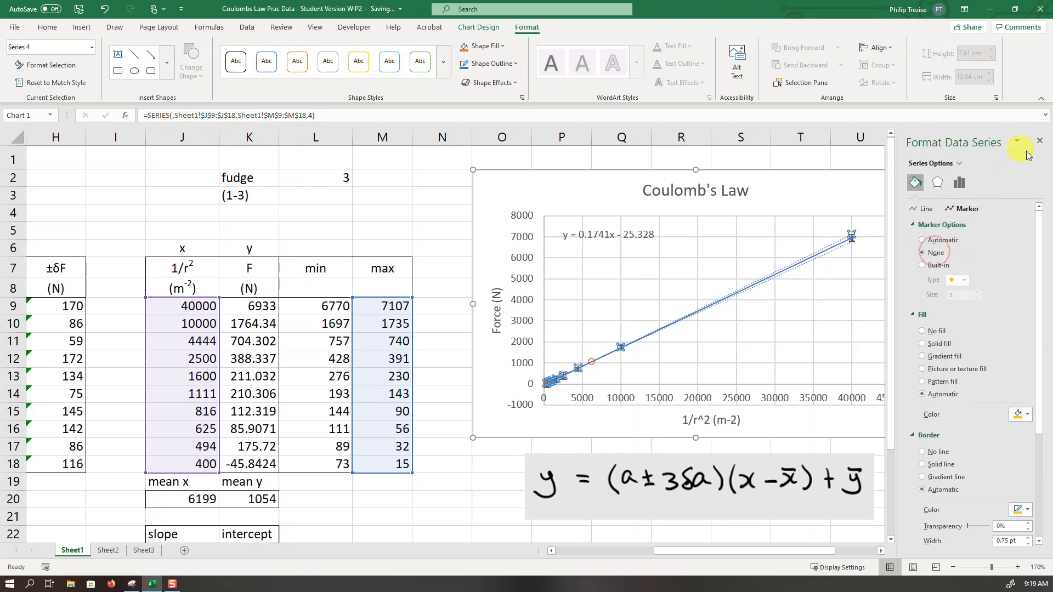
left_click(1041, 143)
left_click(979, 336)
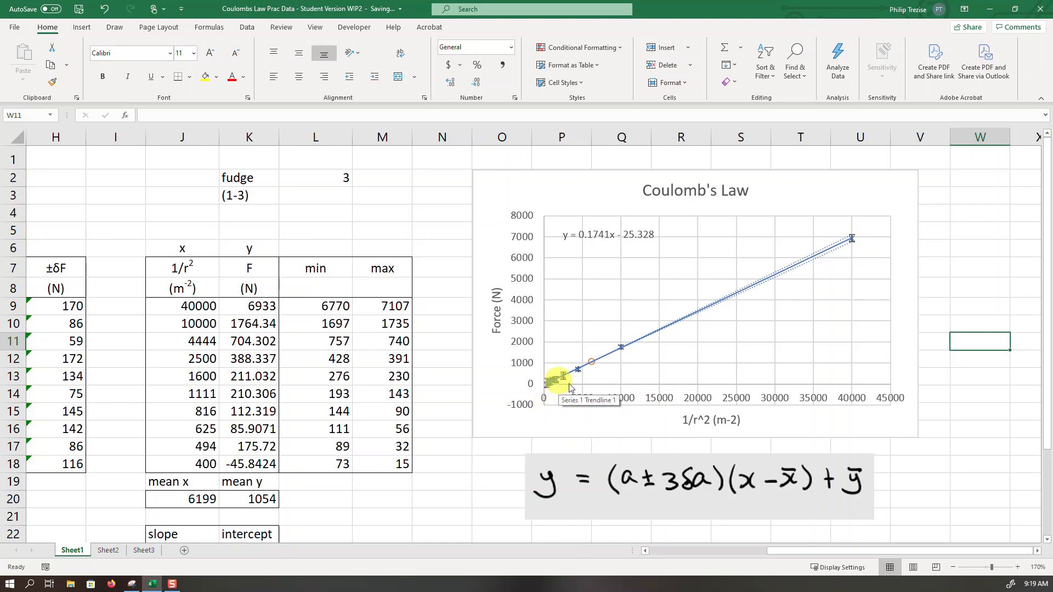
- Set the fudge factor in L2 to 1
left_click(326, 181)
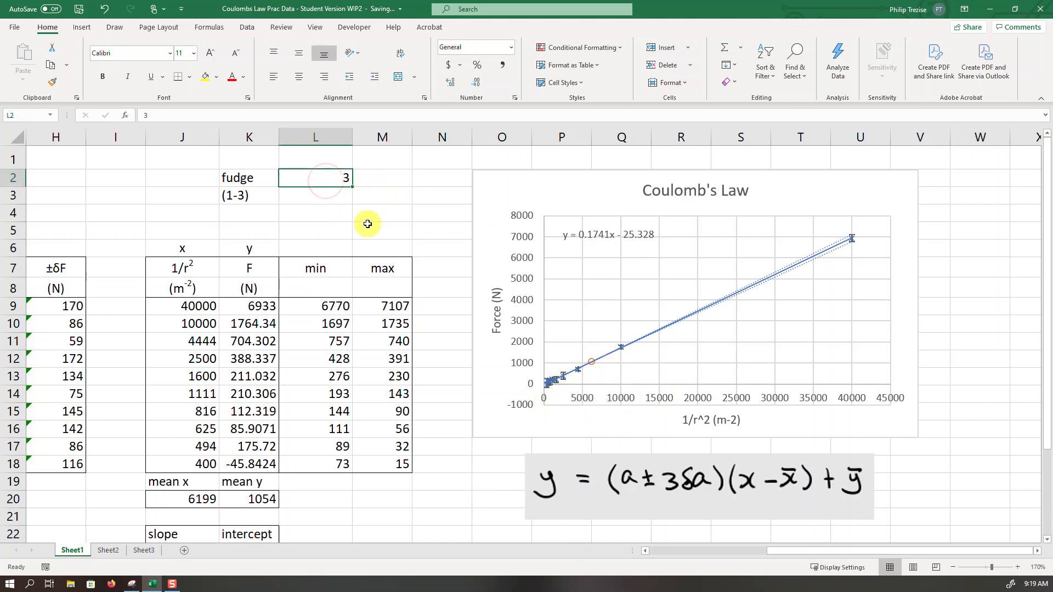
type("1")
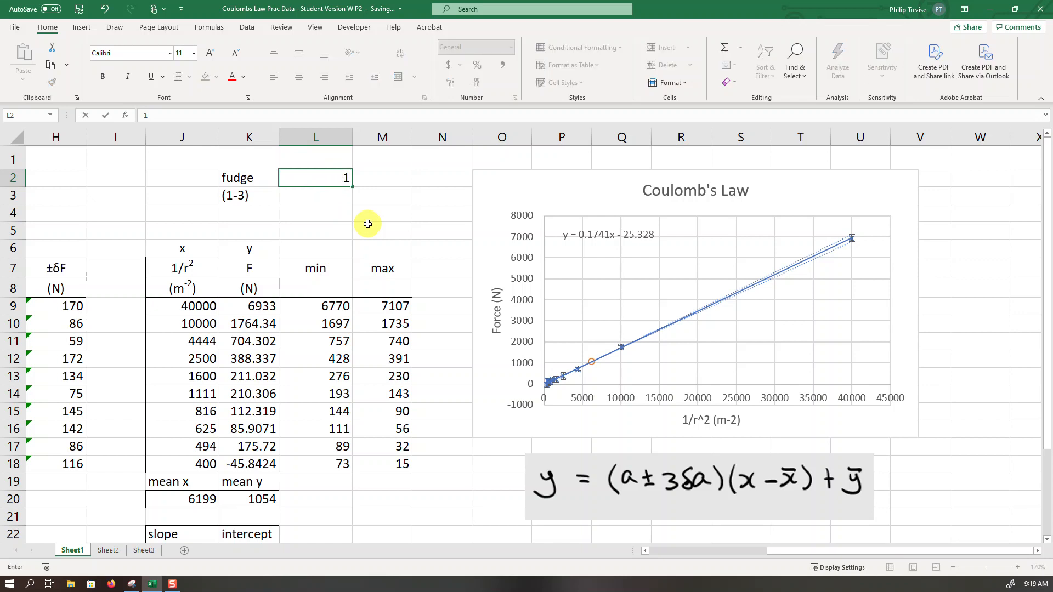
key("Return")
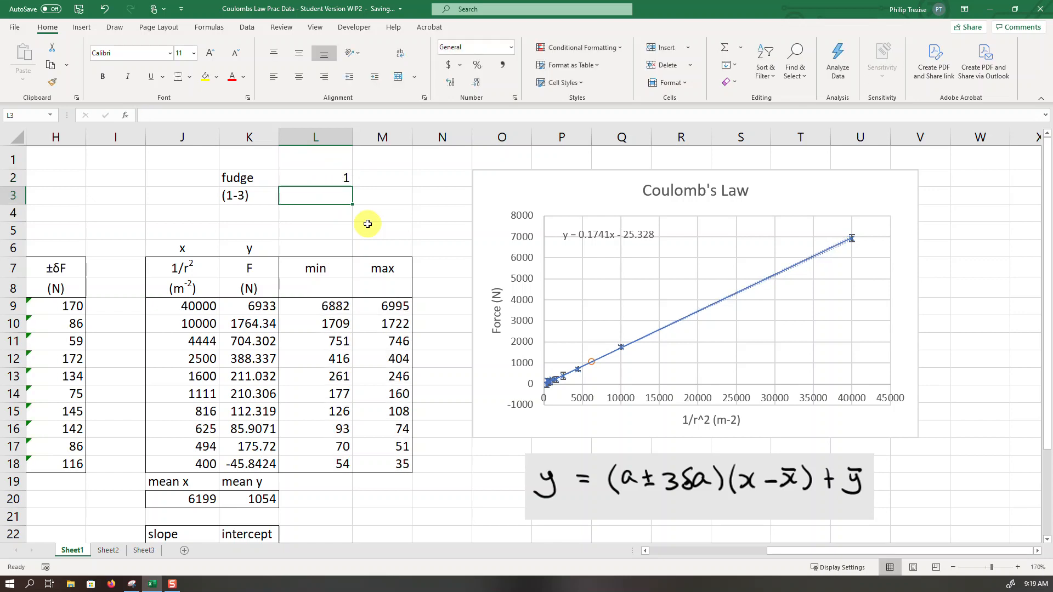
- Try fudge factors of 2, 3 and 5 in turn in cell L2 to compare the spread of the slope lines
key("Up")
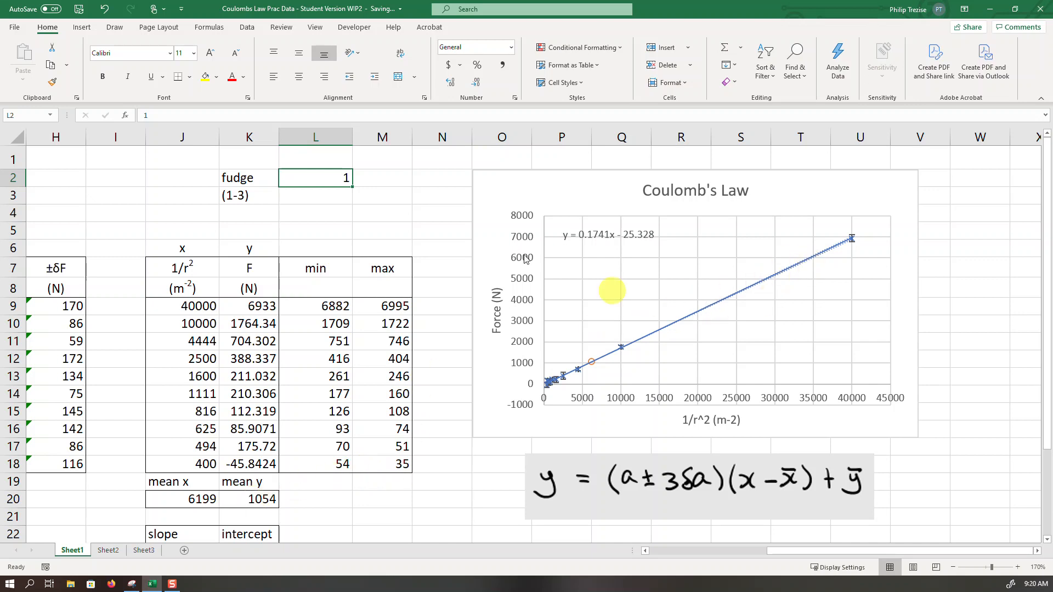
type("2")
key("Return")
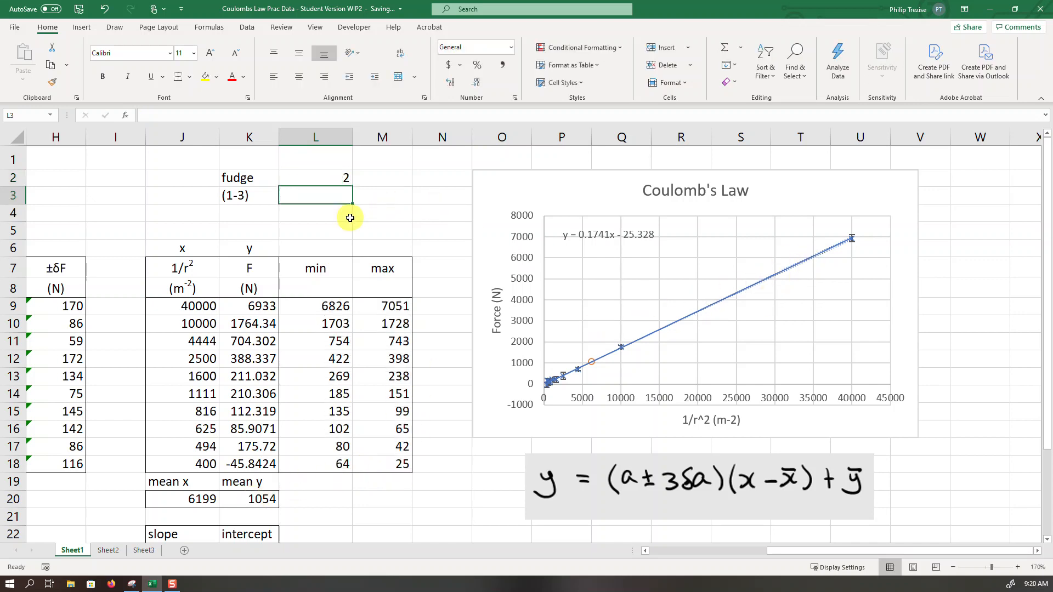
key("Up")
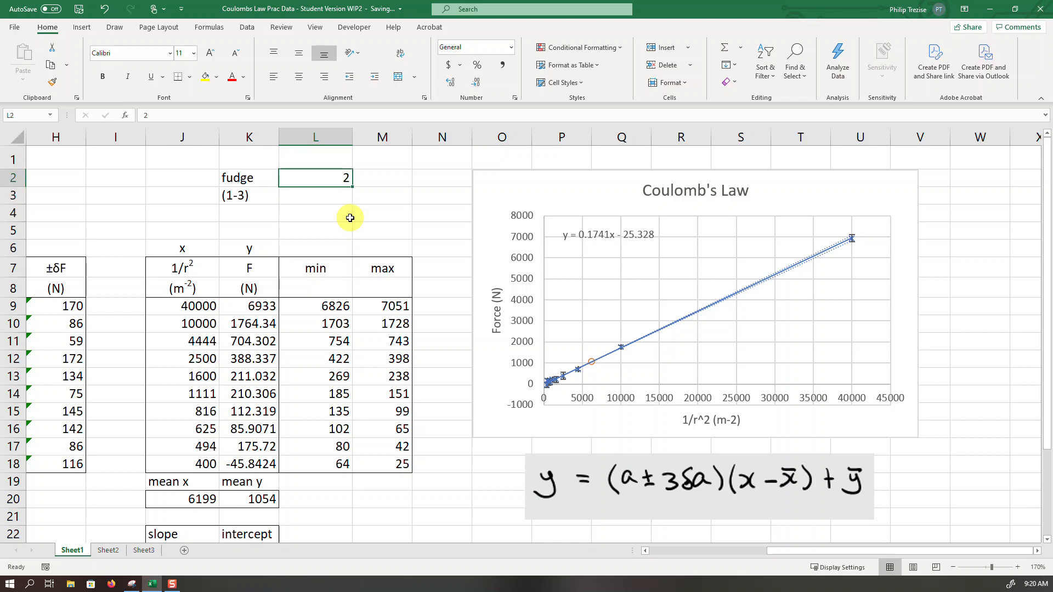
type("3")
key("Return")
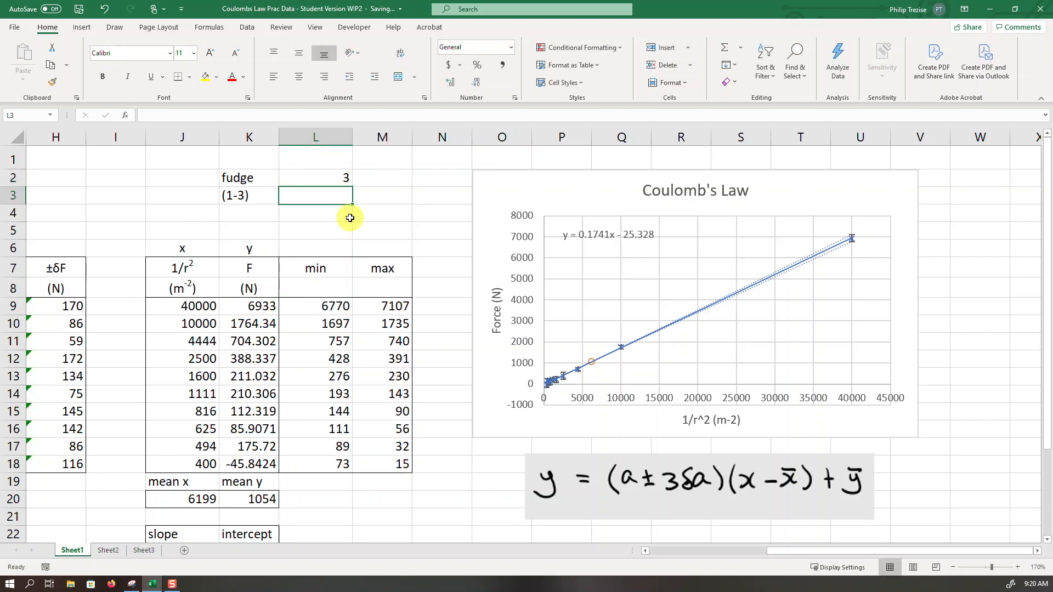
key("Up")
type("5")
key("Return")
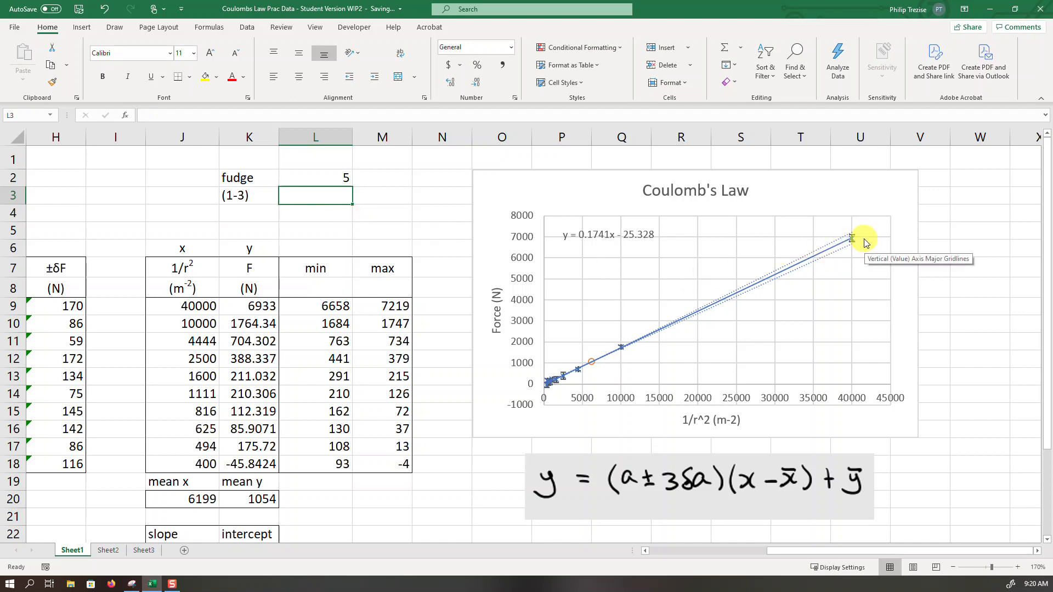
- Set the fudge factor in L2 to 3 and select its label and value in K2:L2
left_click(313, 180)
type("3")
key("Return")
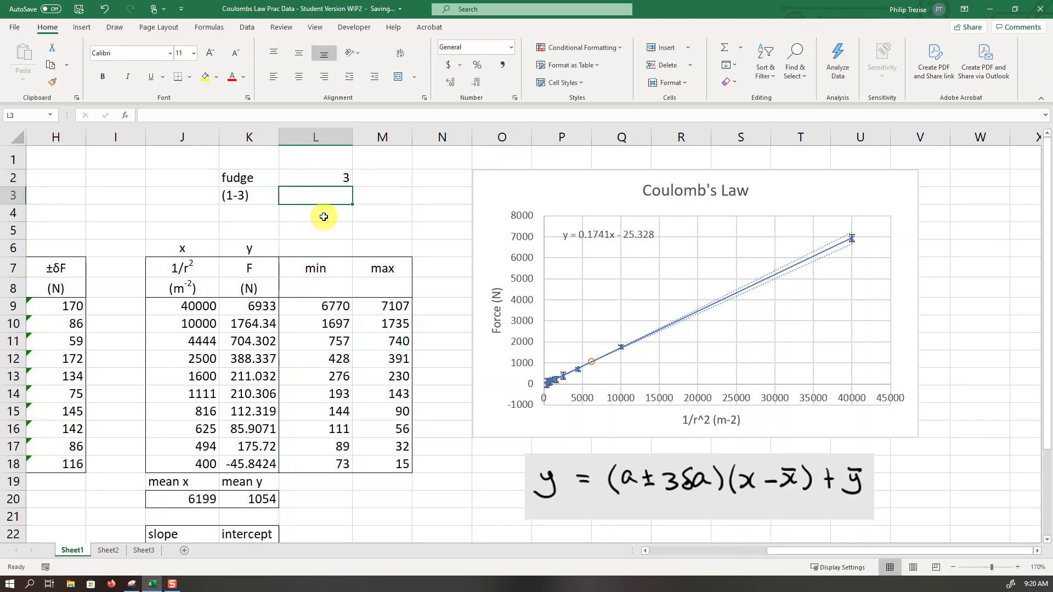
left_click(241, 180)
left_click_drag(240, 180, 317, 188)
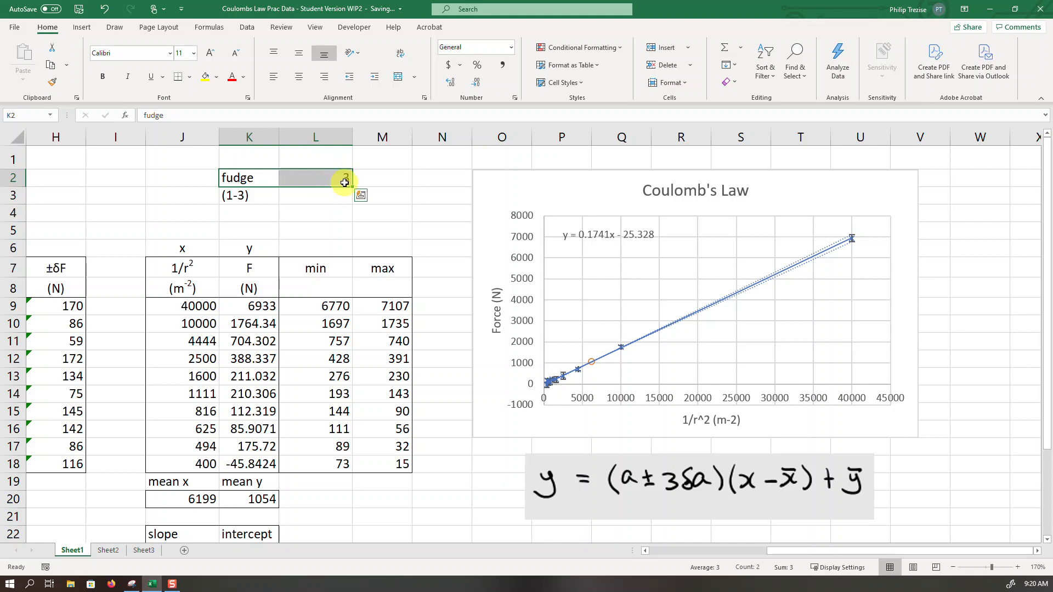